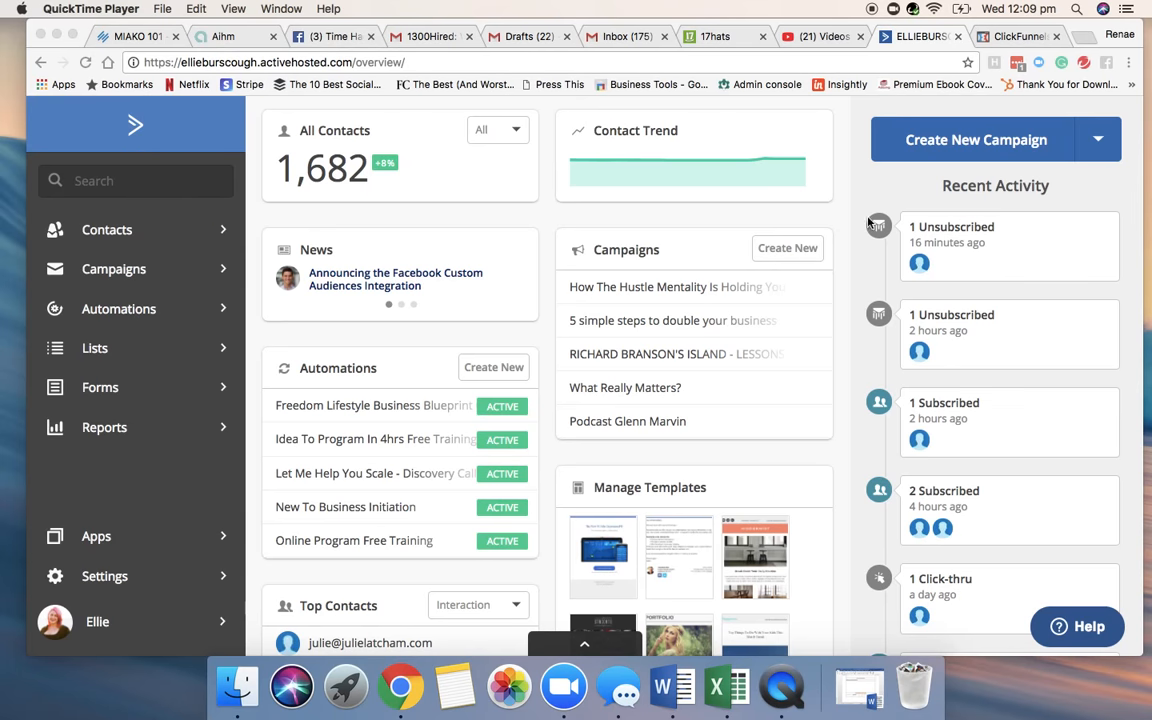
click(72, 38)
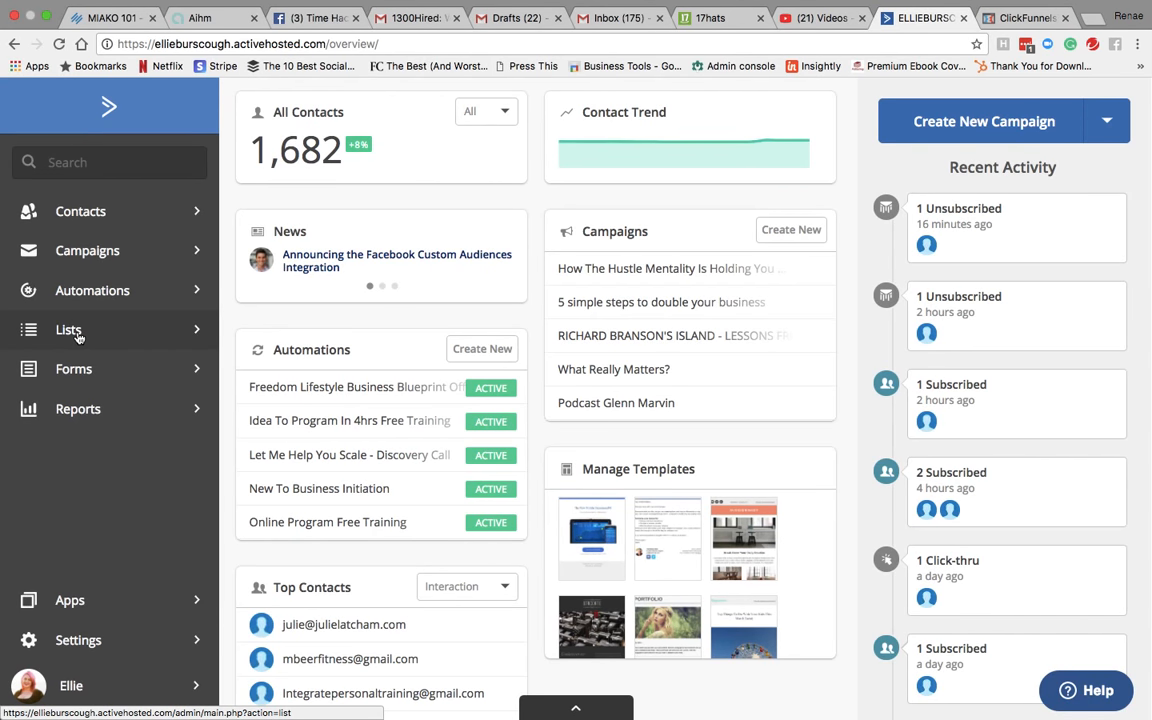
click(79, 338)
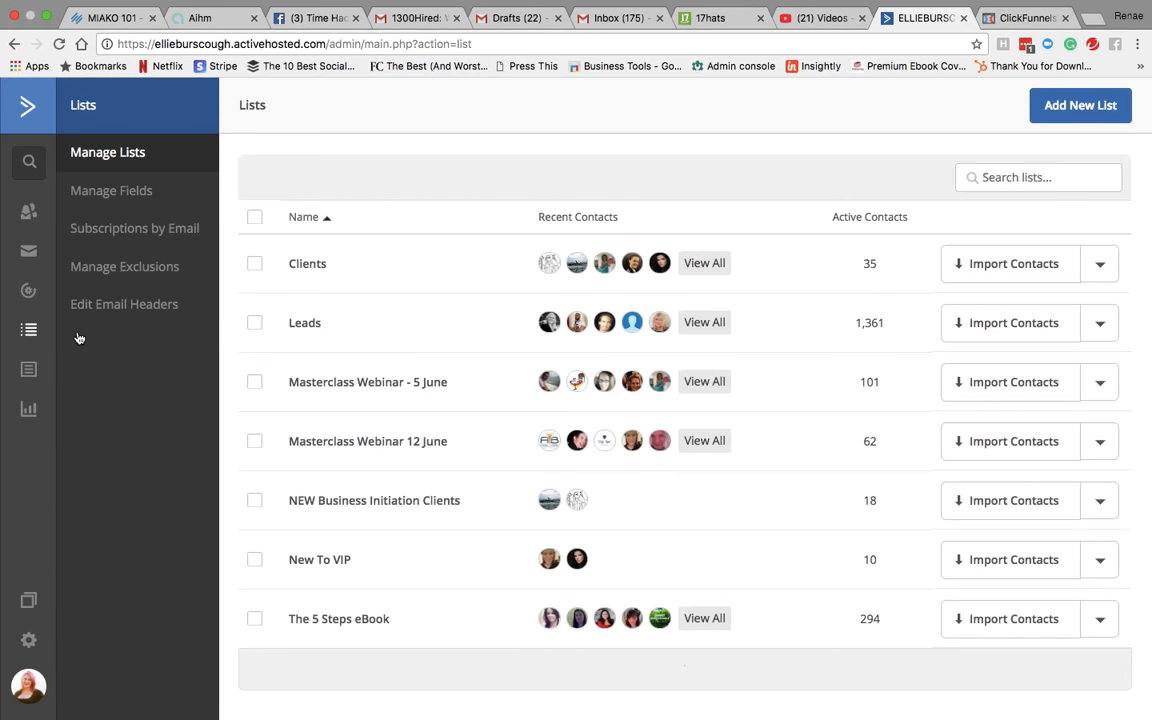
click(1083, 108)
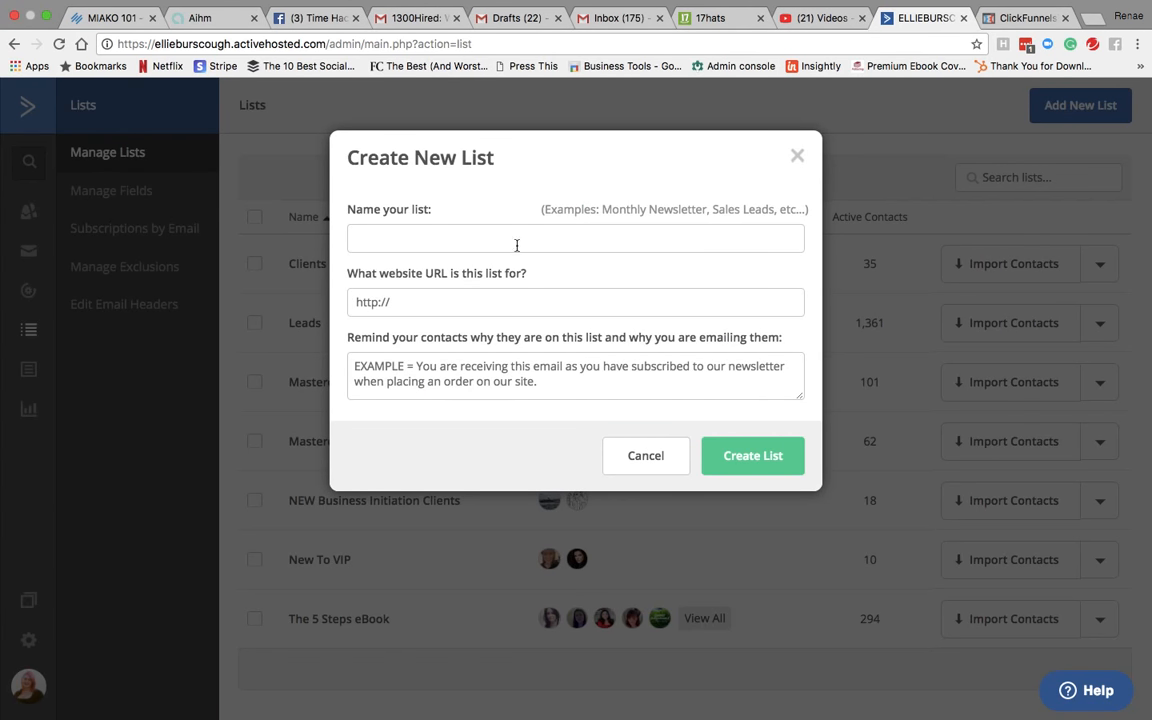
click(372, 244)
text(F)
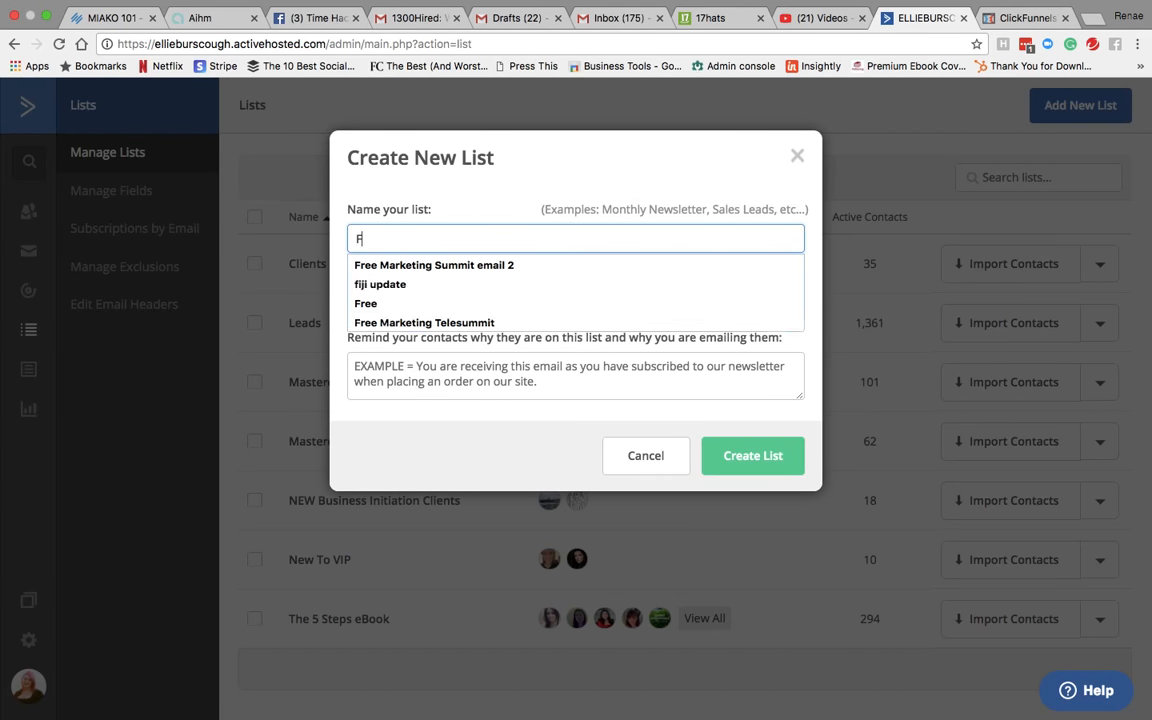
text(ree offer)
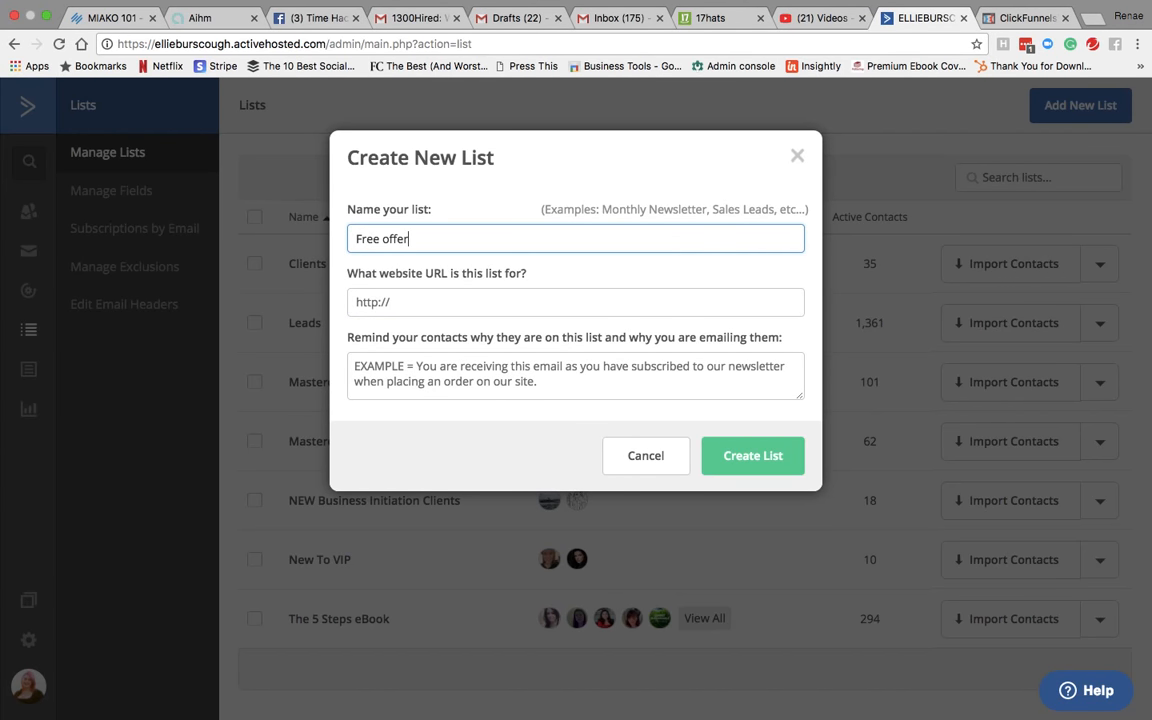
click(390, 305)
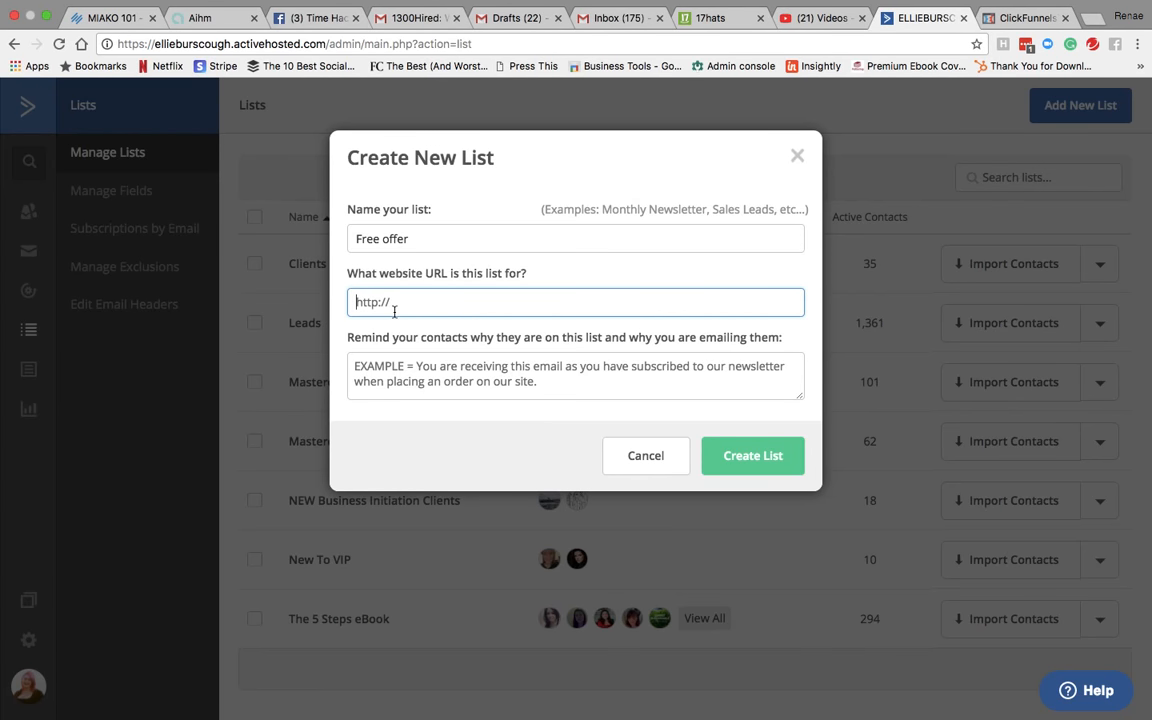
text(http://yourname.com)
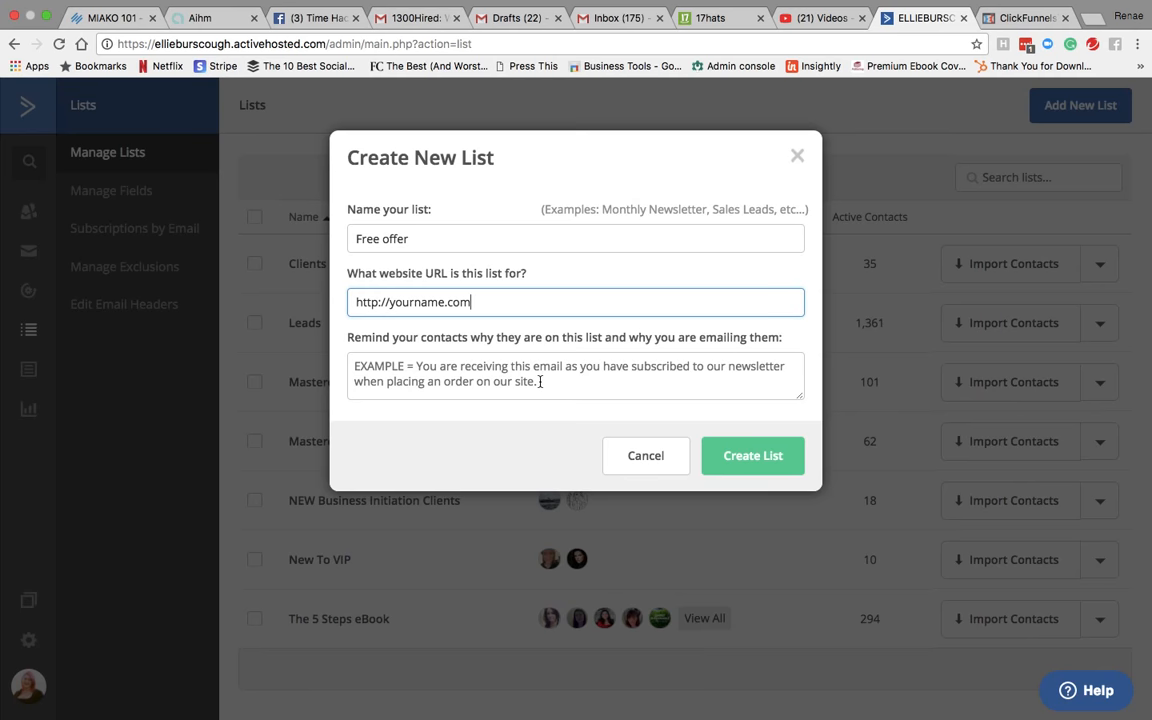
Step: Enter the list reminder "You are receiving this email because you entered your details at our website." and create the list
click(437, 373)
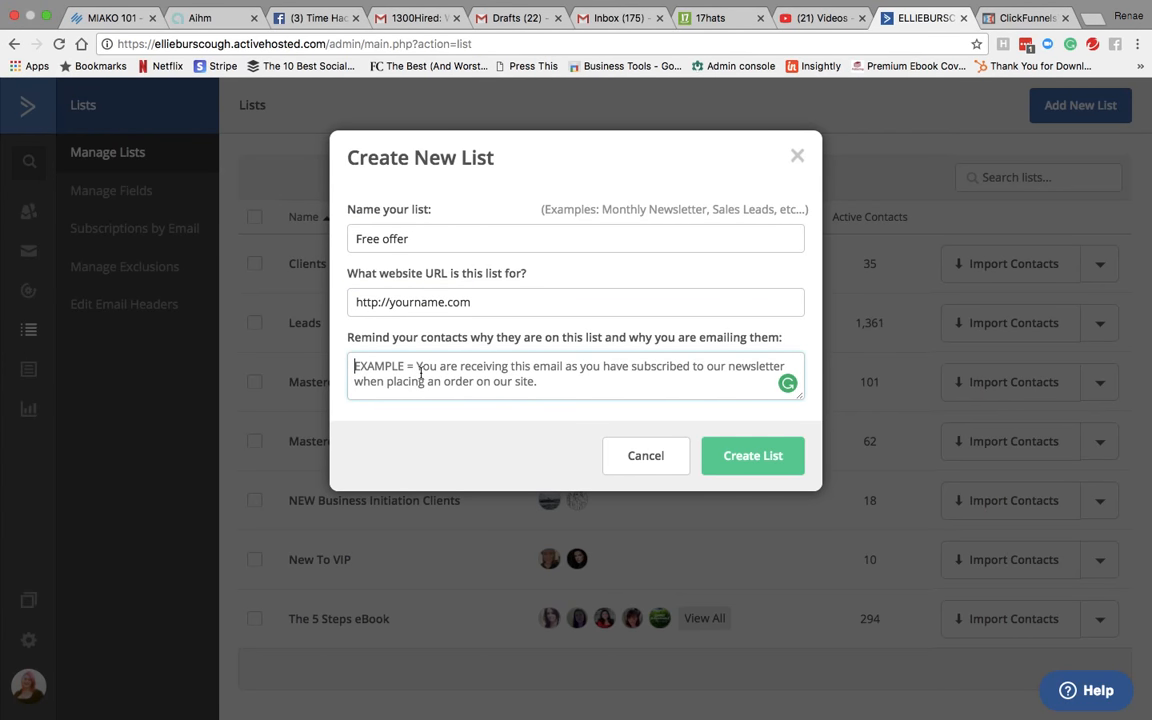
text(You)
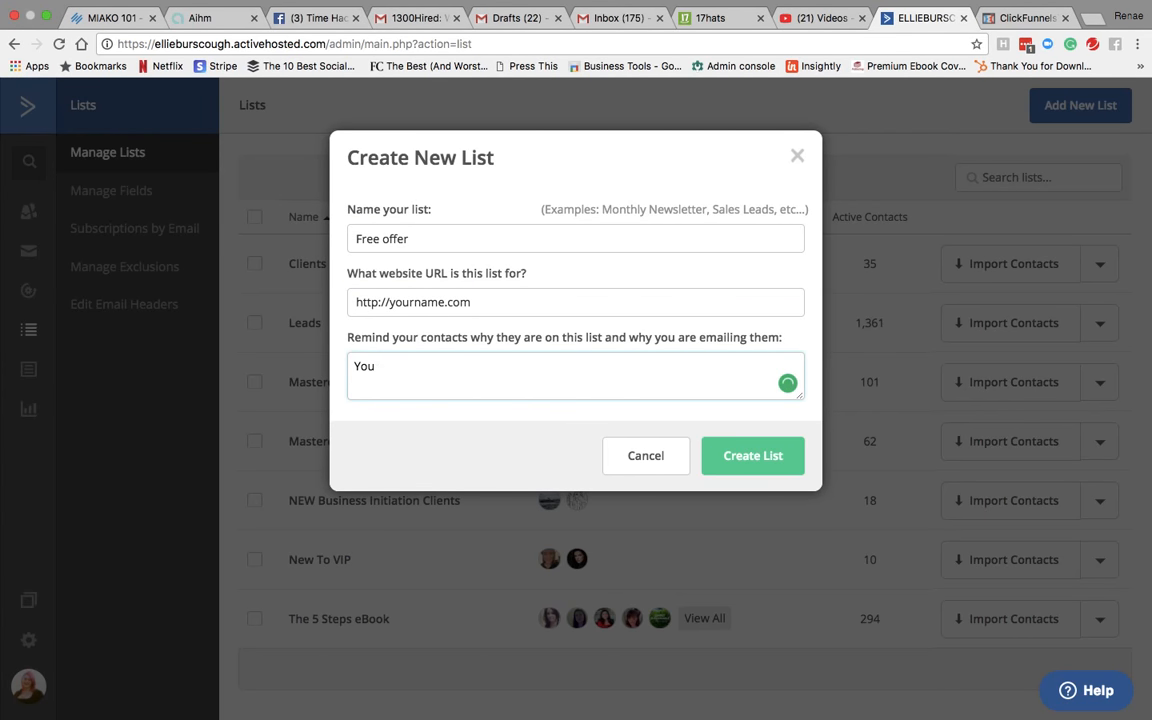
text(r  are receiving this email be)
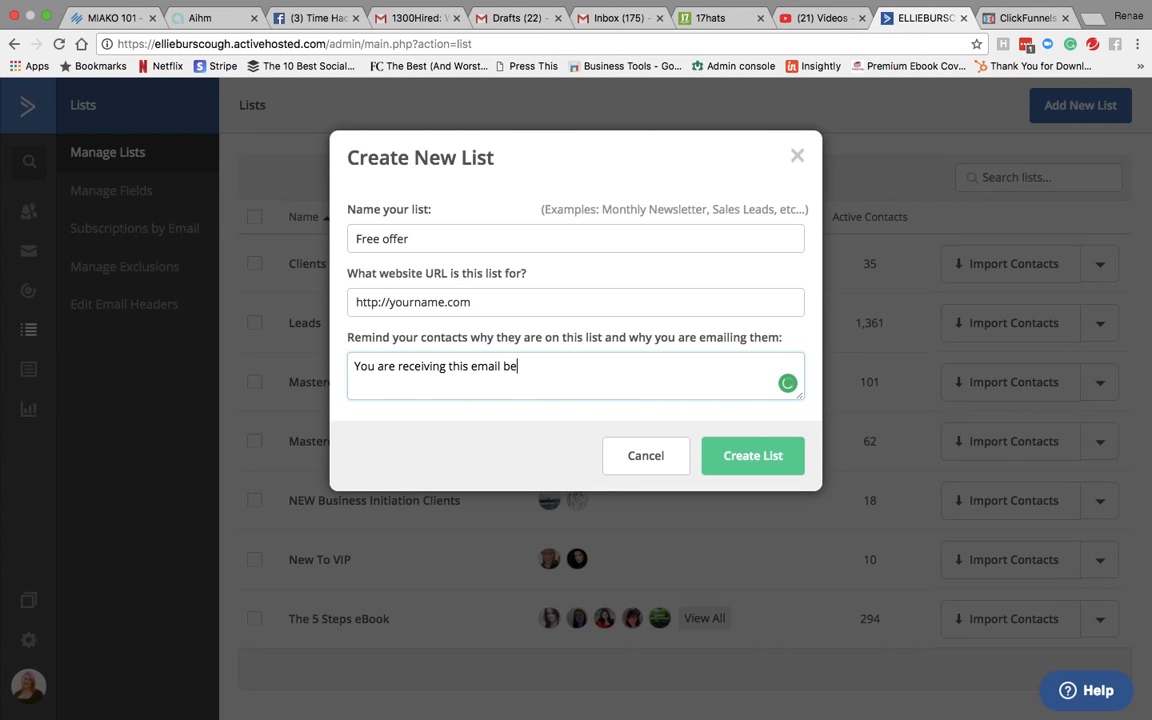
text(causeyou ar)
key(BackSpace)
key(BackSpace)
key(BackSpace)
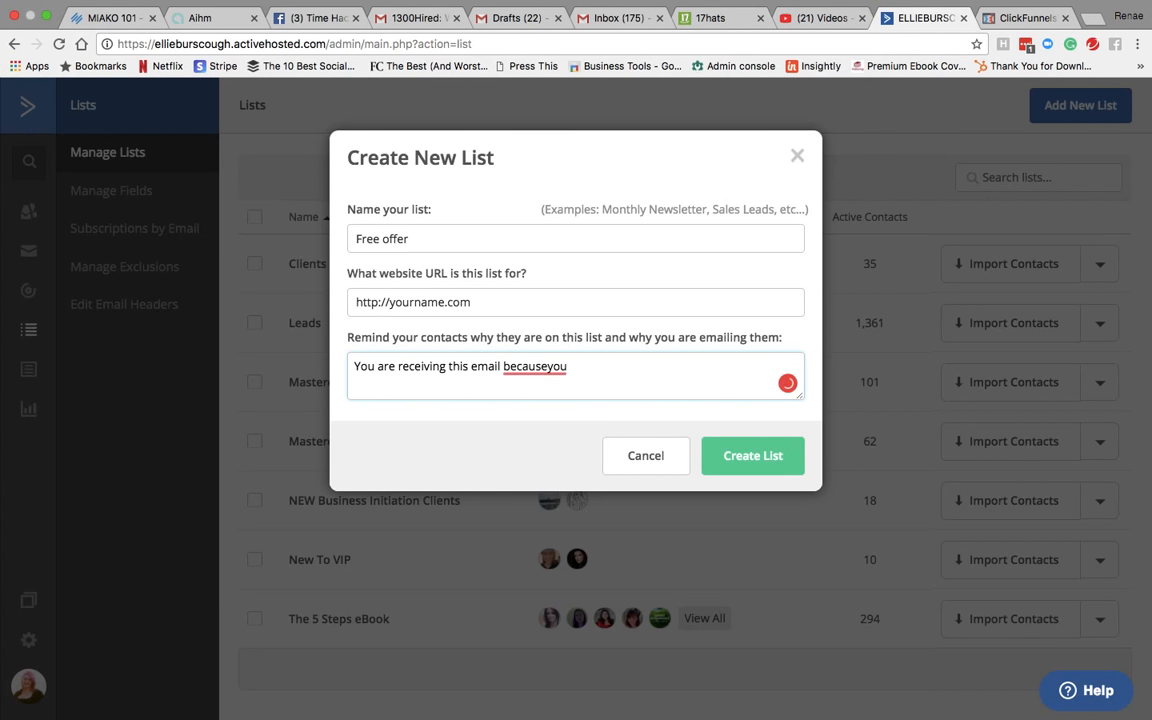
key(BackSpace)
key(BackSpace)
key(BackSpace)
text(you entere)
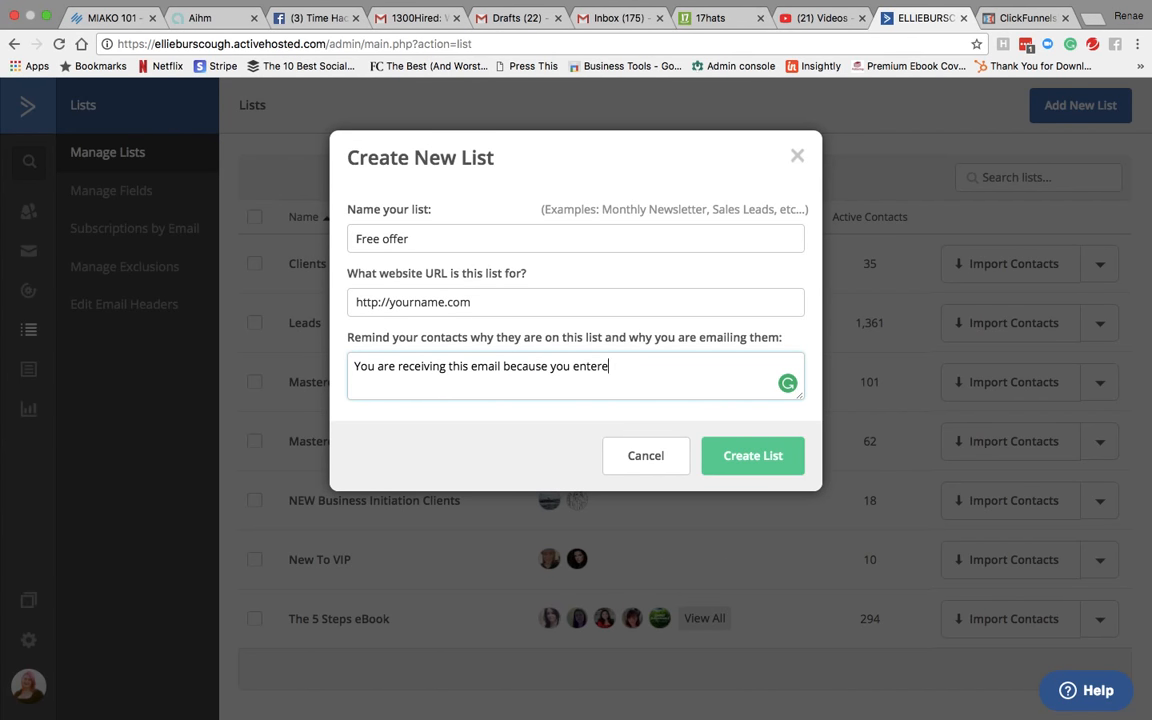
text(d your details at our website)
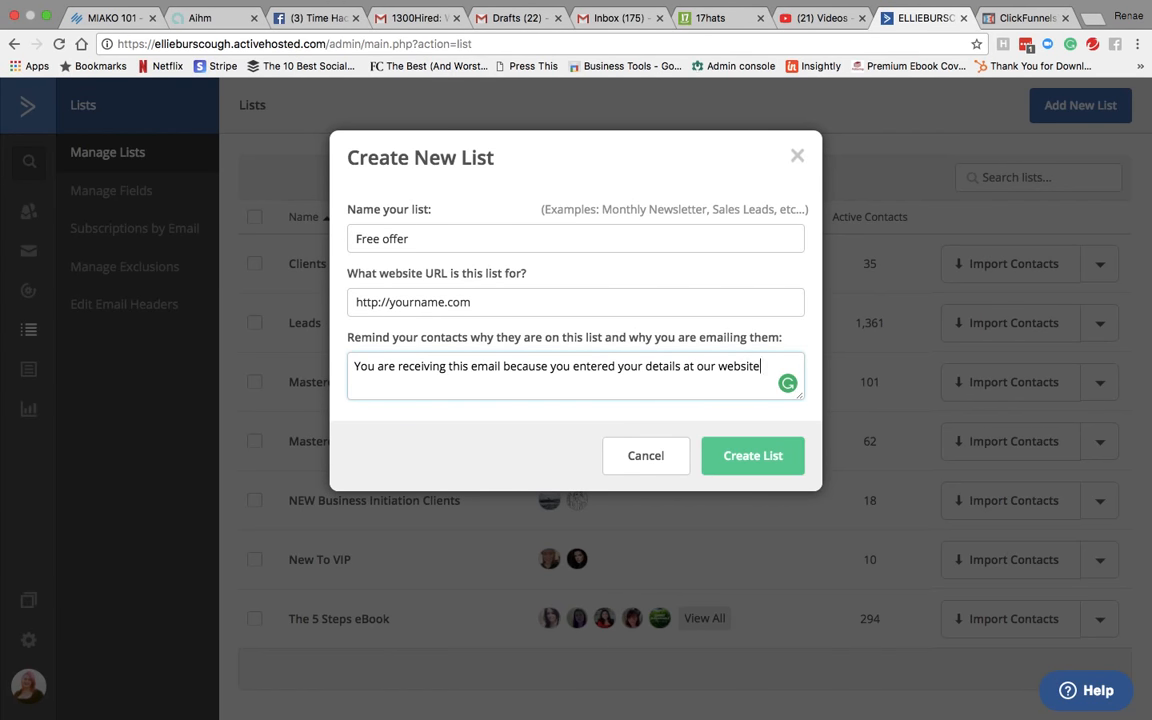
text(.)
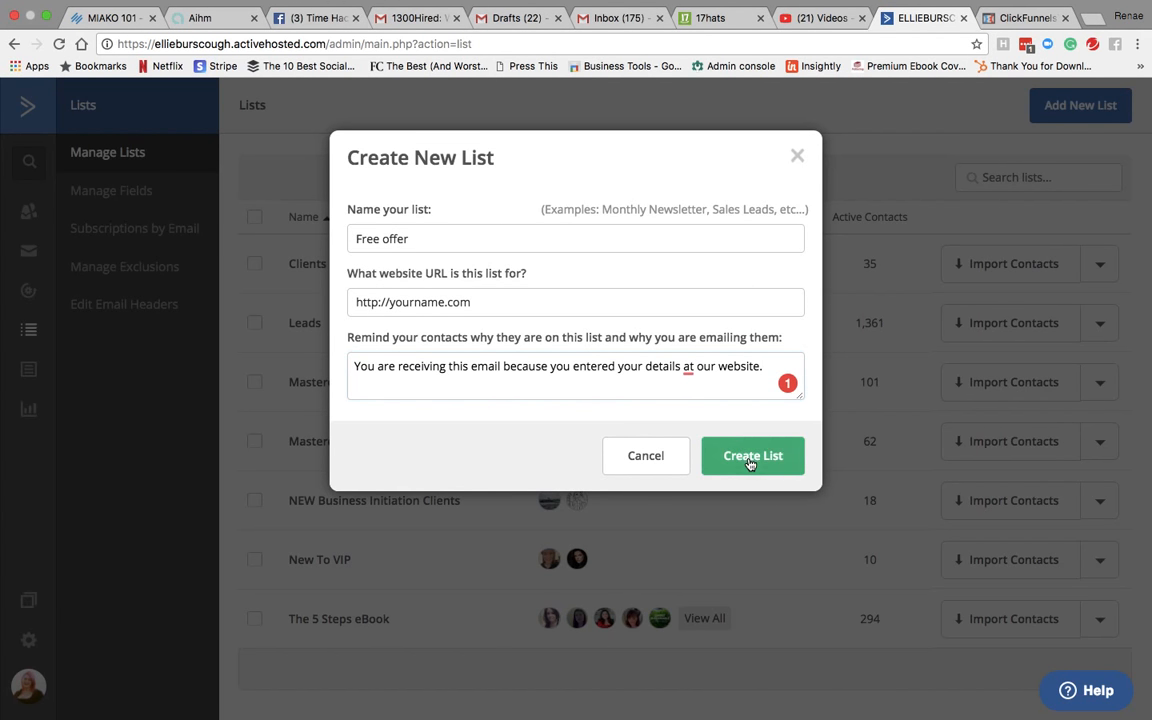
click(750, 464)
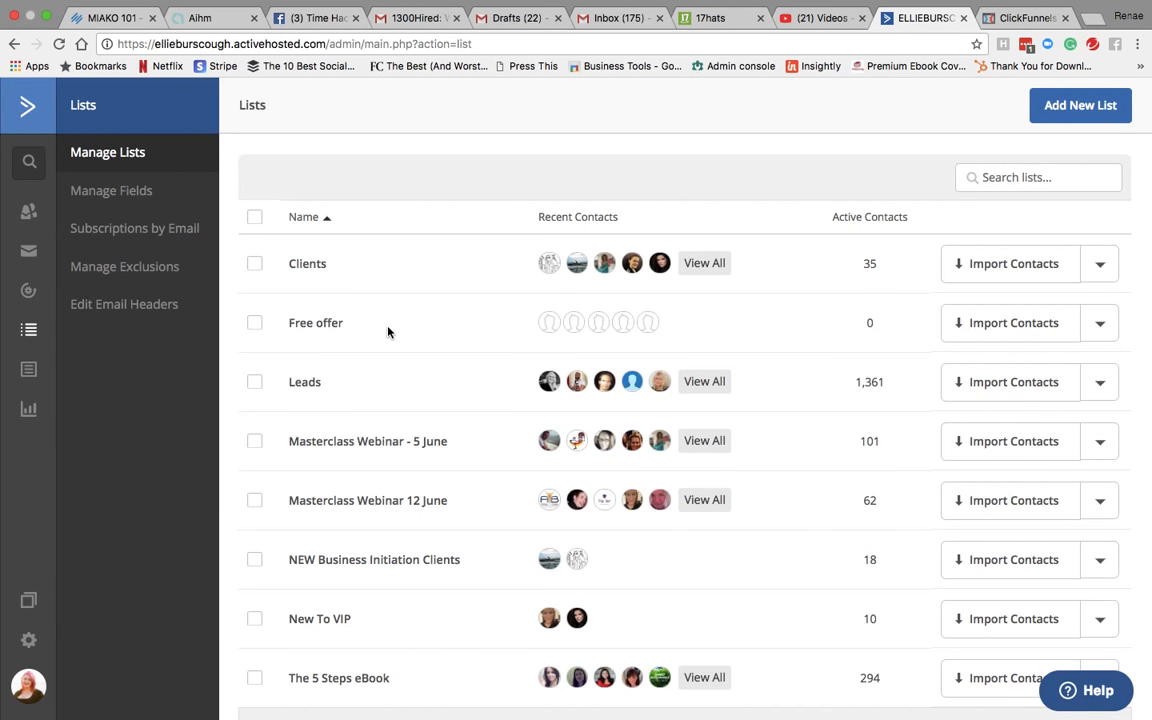
Step: Open the account's Developer settings, where the API URL and key are kept
click(29, 107)
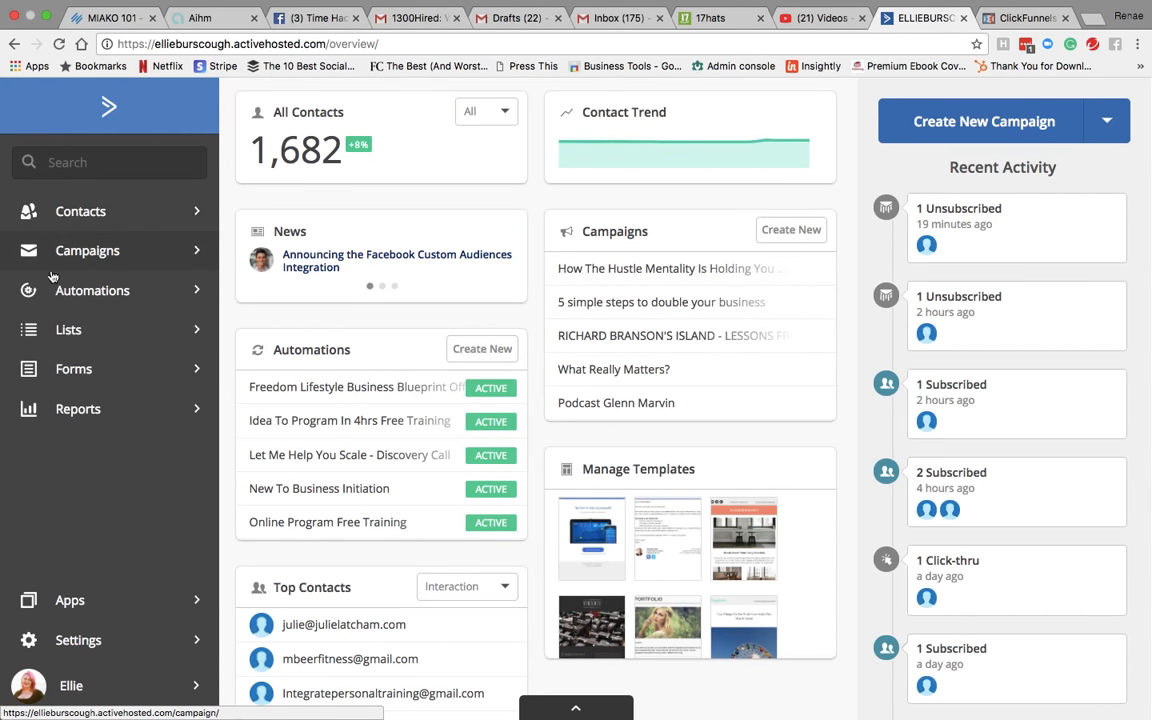
click(87, 645)
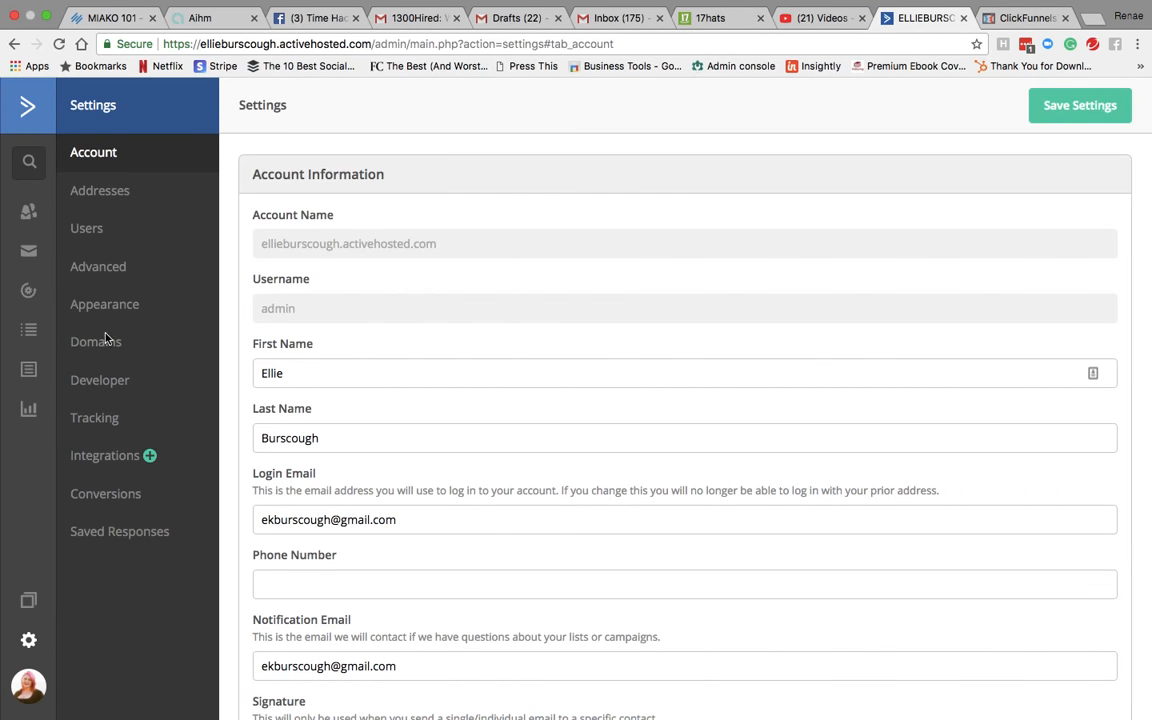
click(95, 384)
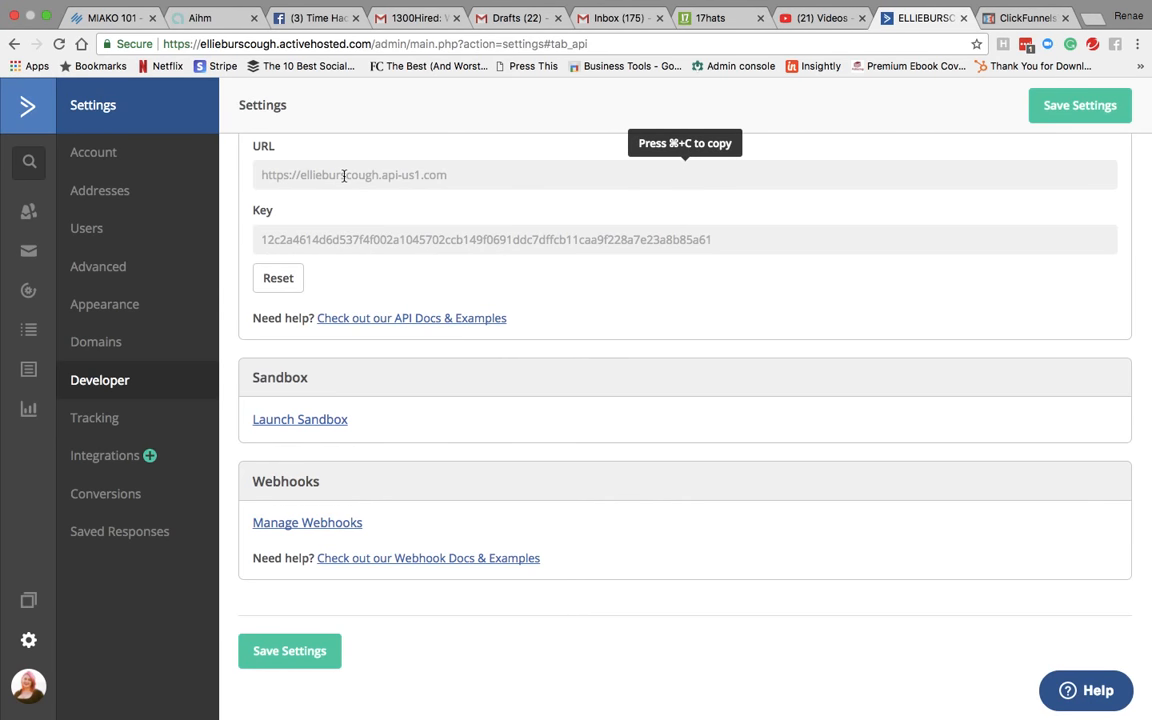
Step: Switch to ClickFunnels and start adding a new integration from the account's API integrations
click(1025, 18)
click(508, 104)
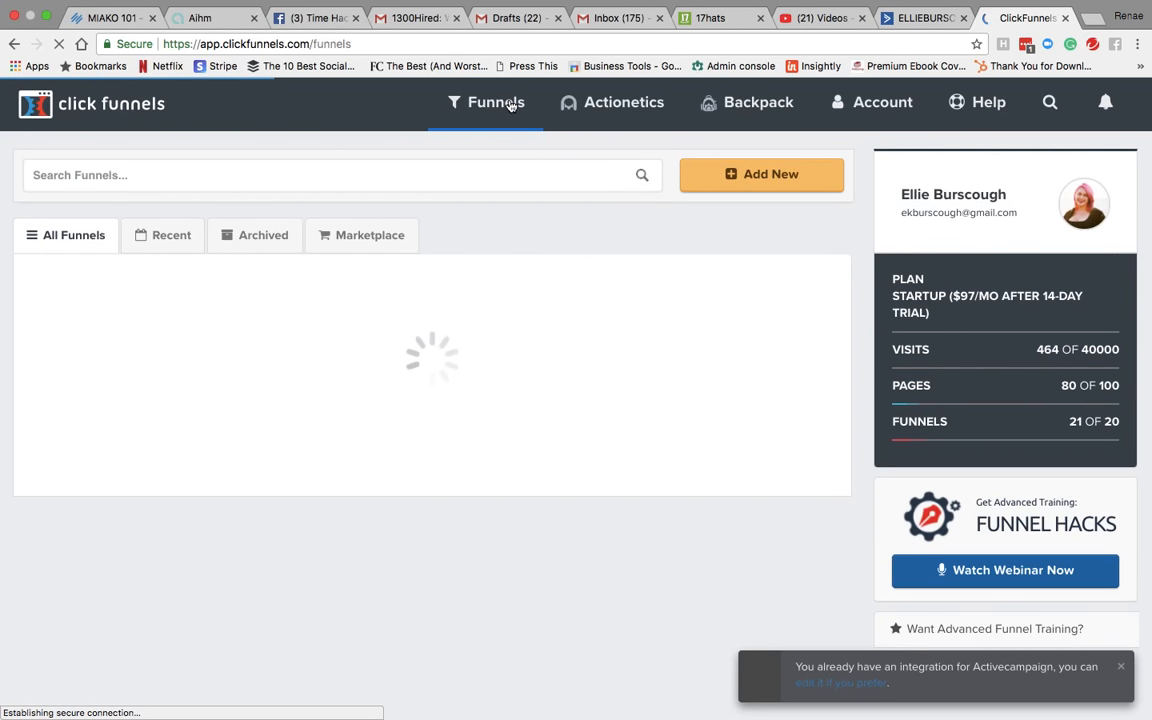
mouse_move(882, 110)
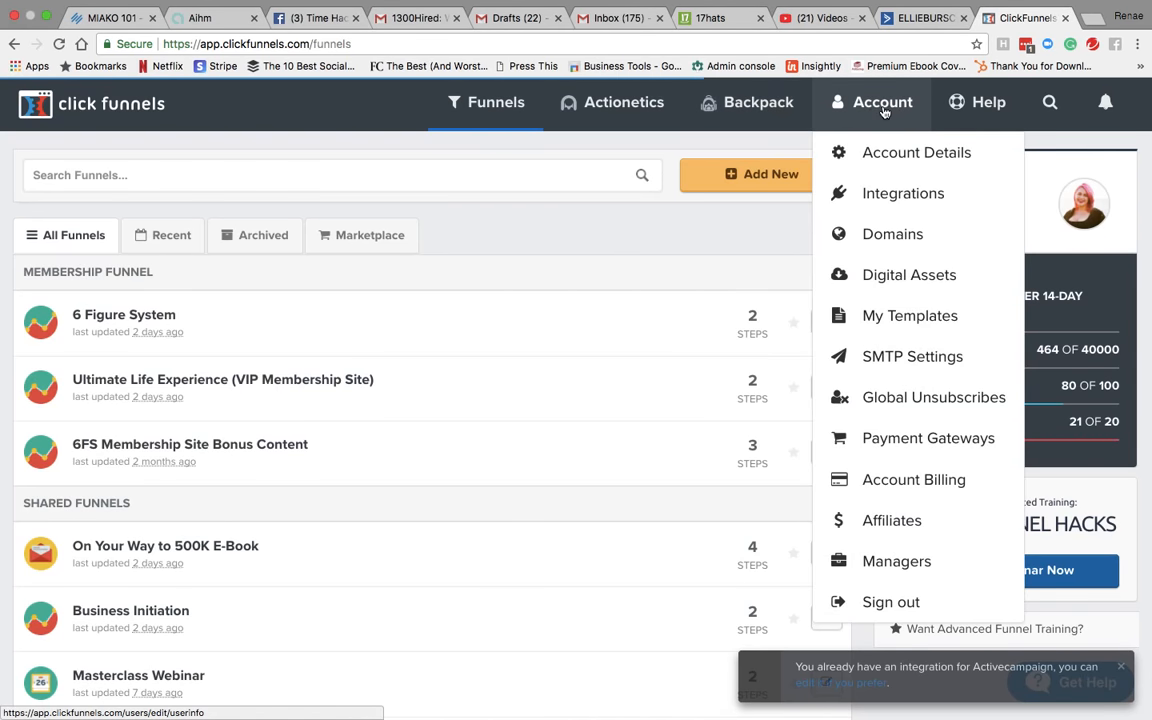
click(886, 195)
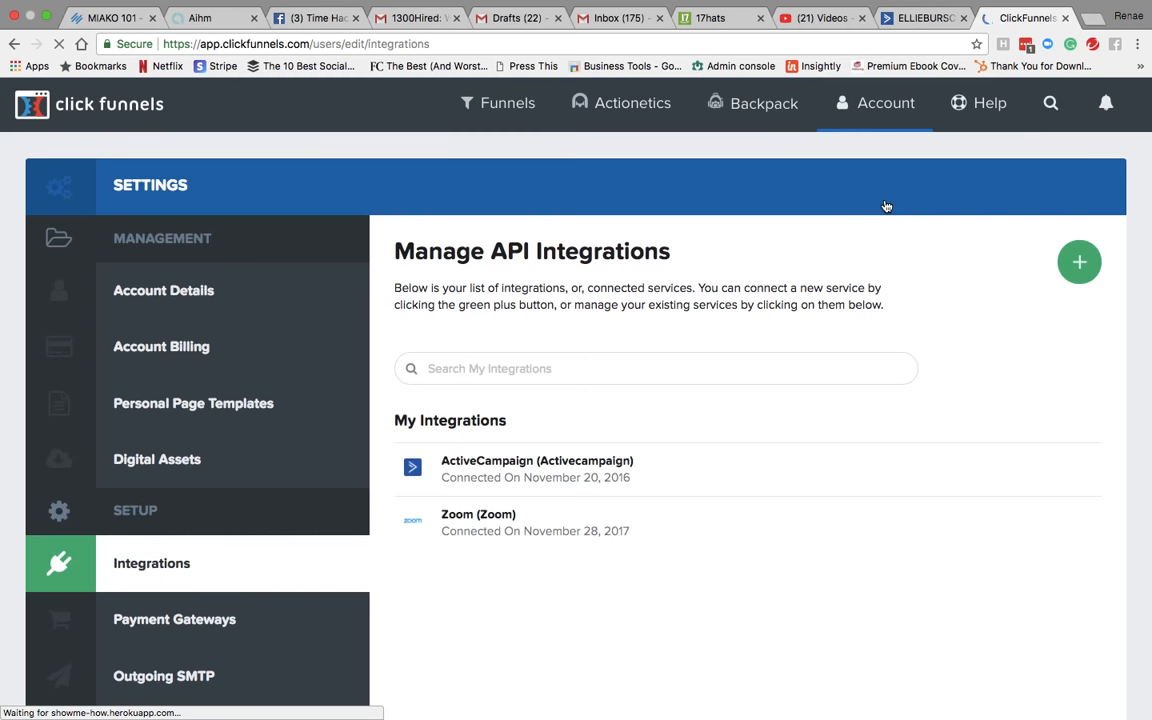
click(1080, 264)
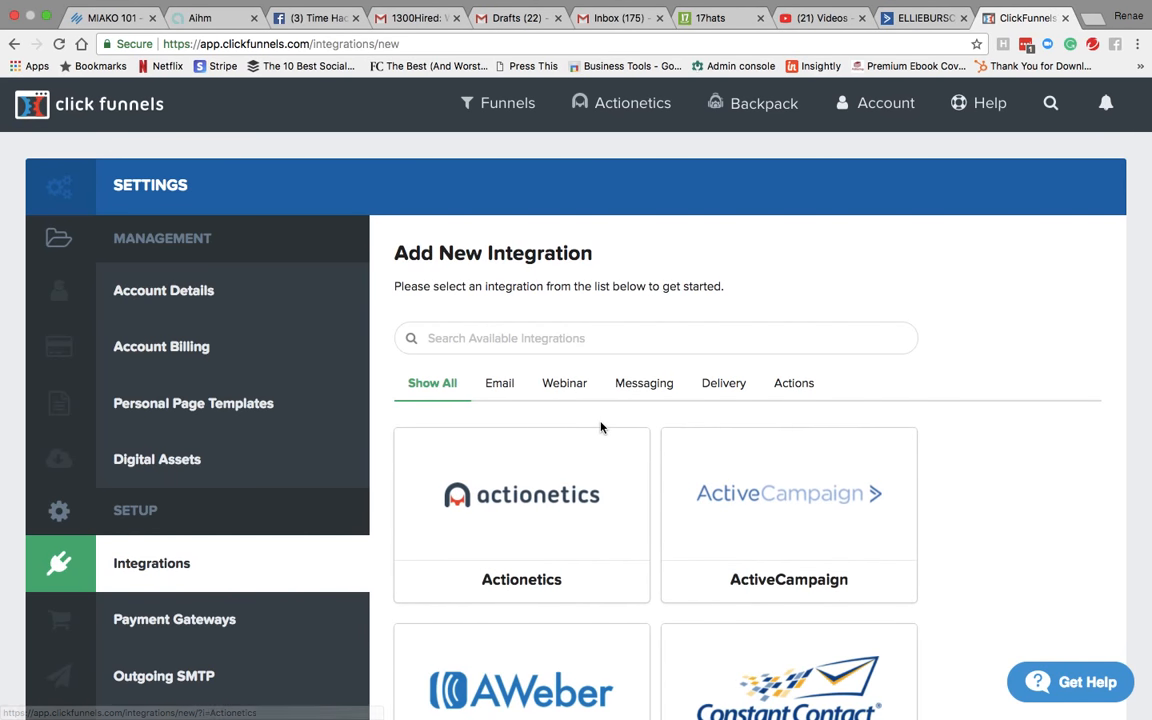
Step: Examine the available integrations in the Email category
click(499, 384)
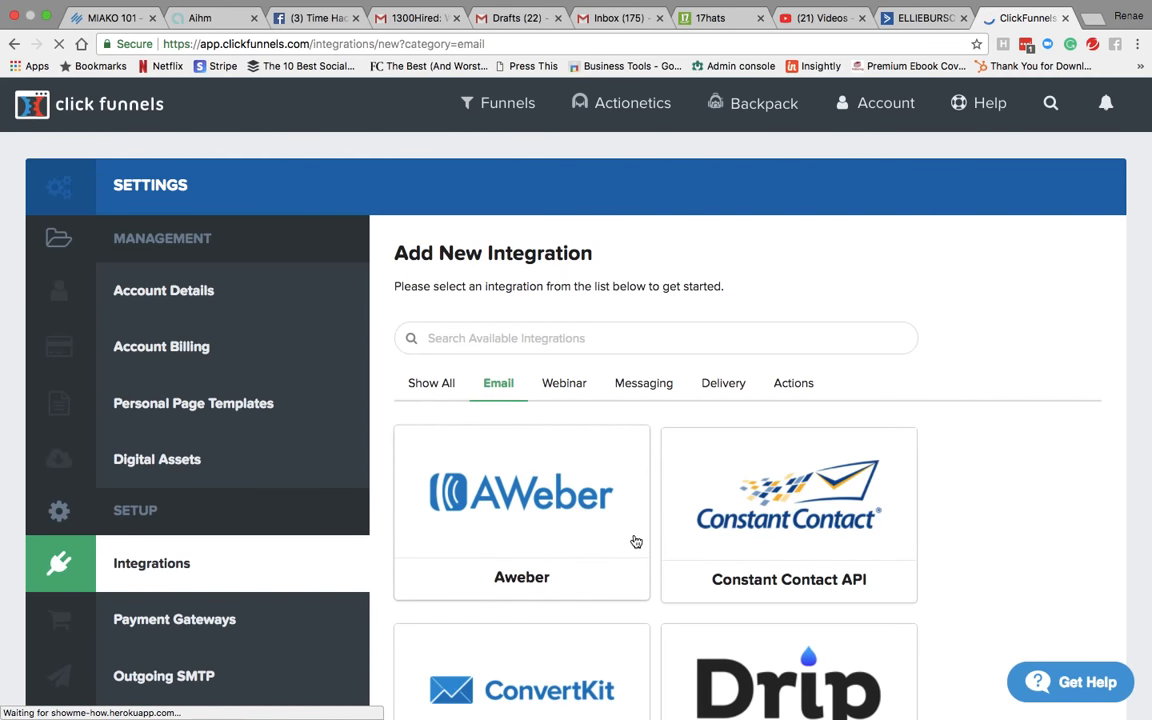
scroll(635, 540, down, 5)
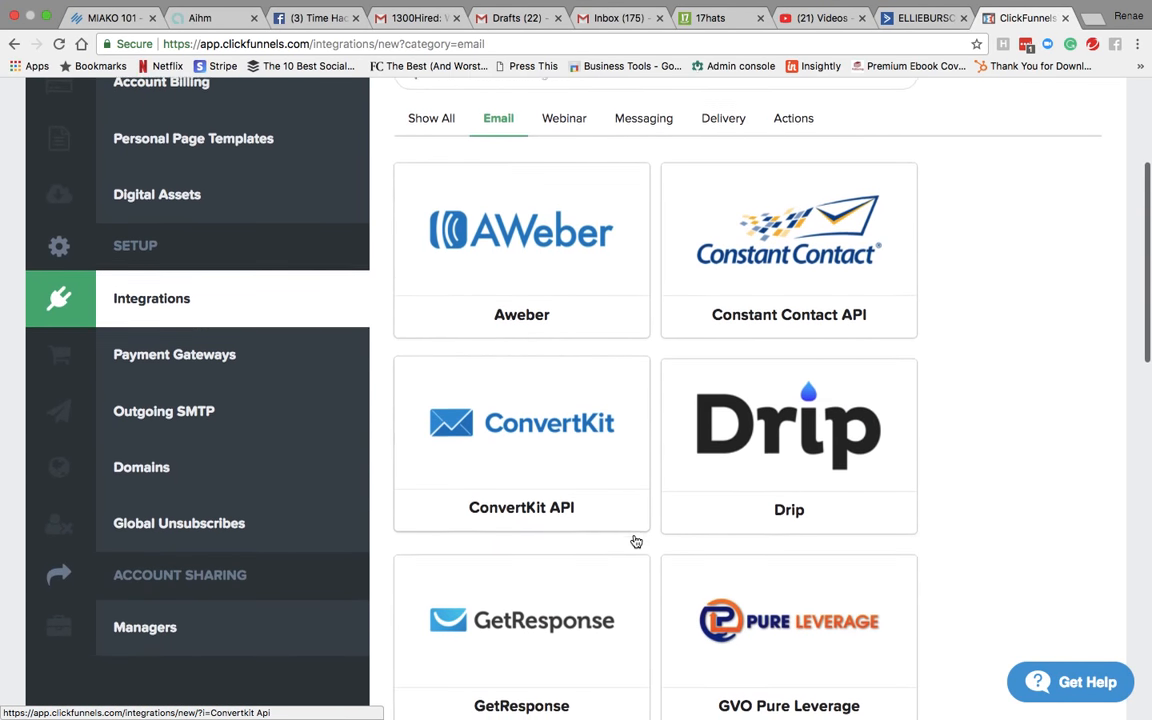
scroll(635, 540, down, 6)
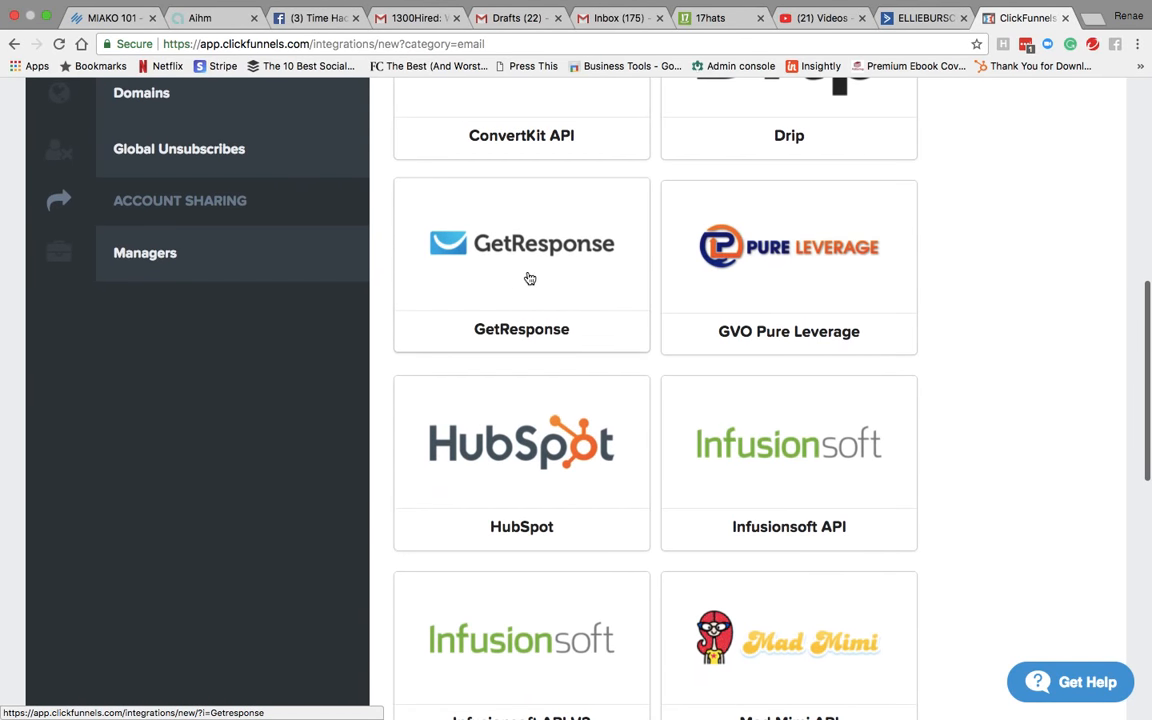
scroll(517, 281, down, 10)
scroll(518, 281, down, 2)
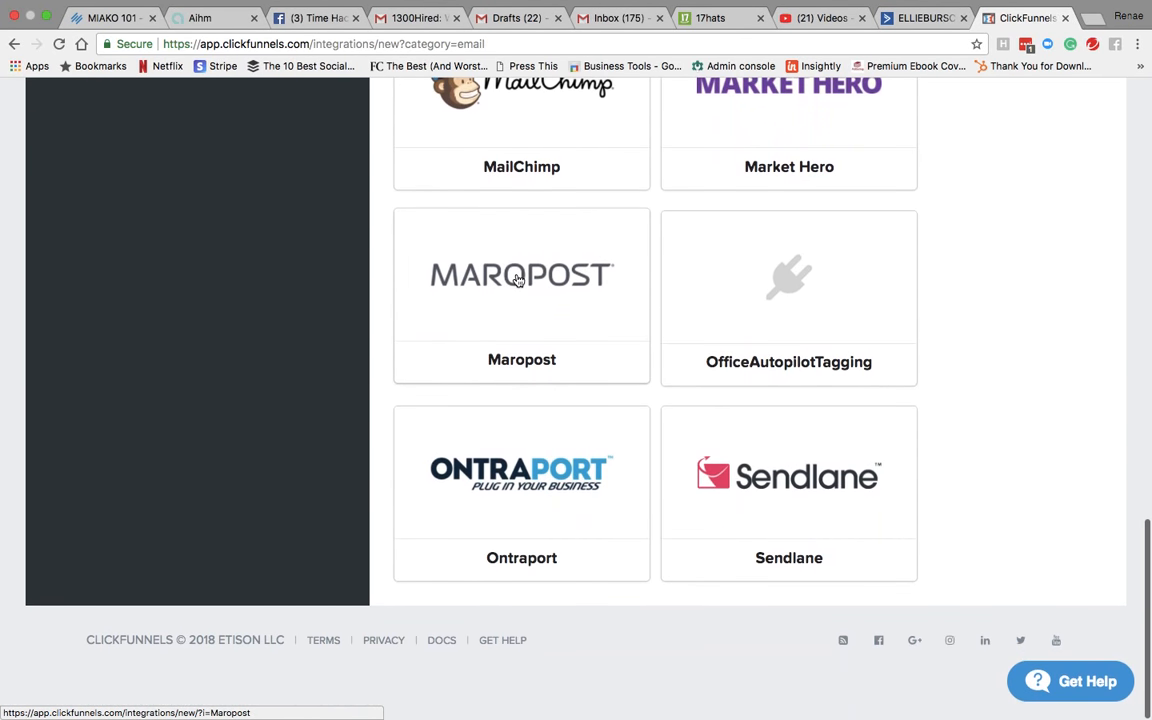
scroll(517, 280, up, 2)
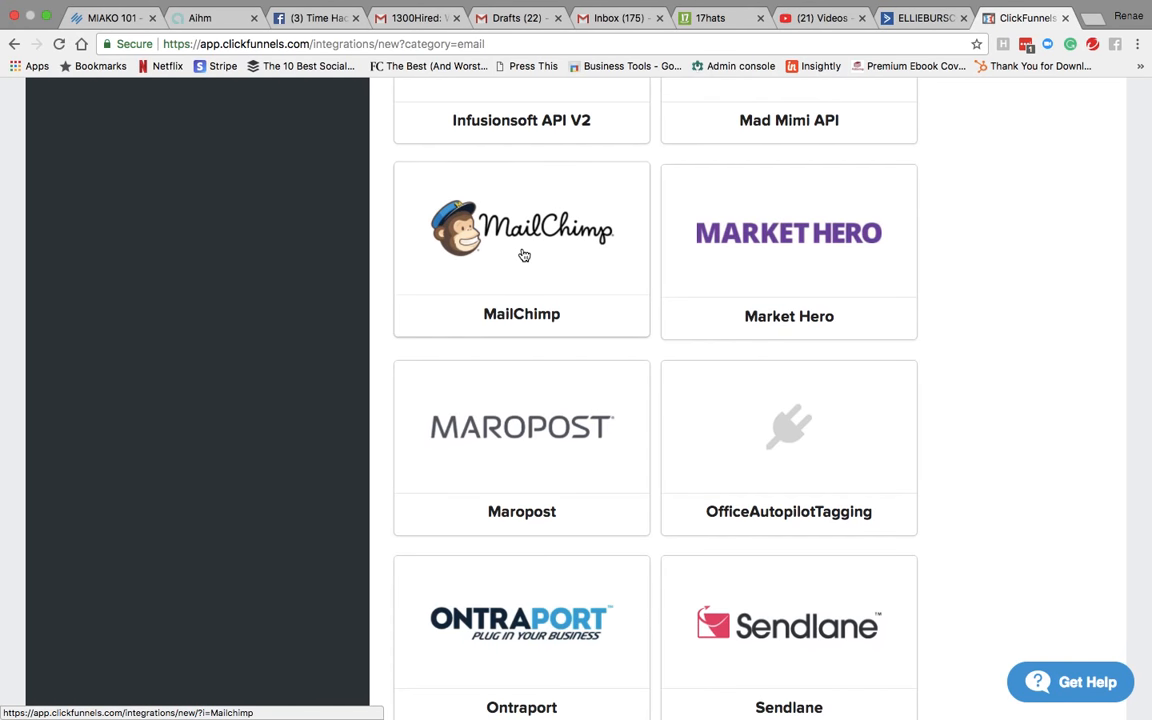
scroll(524, 256, down, 2)
scroll(524, 256, up, 10)
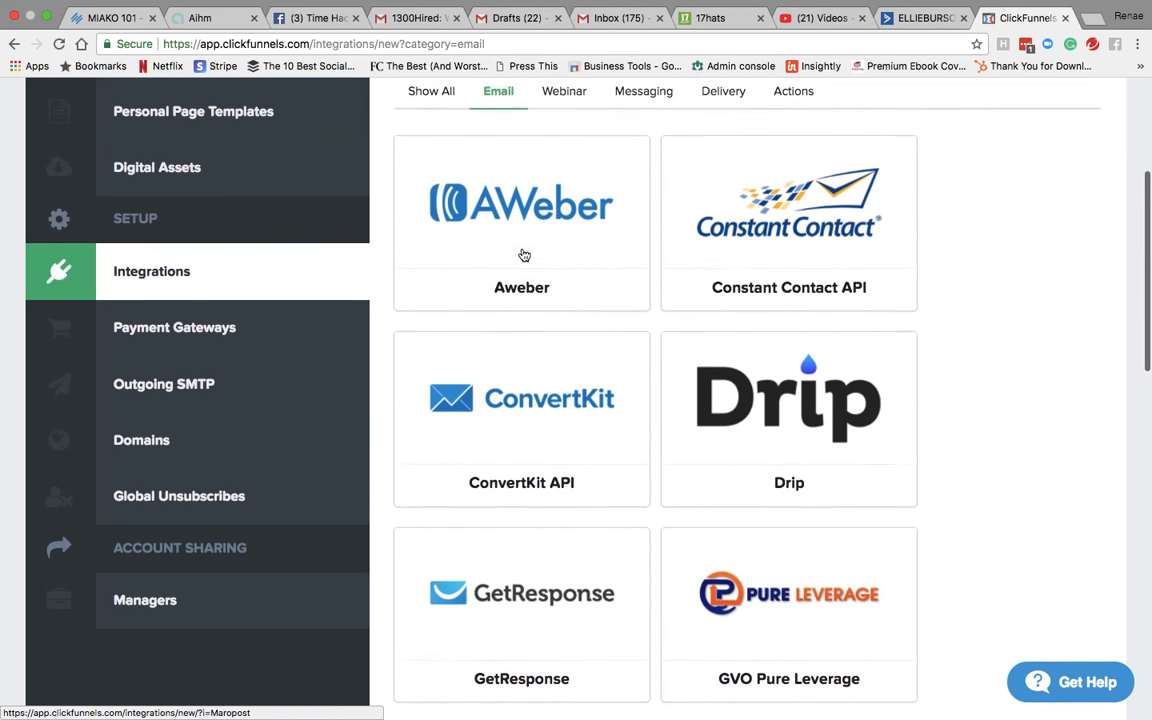
scroll(524, 256, up, 3)
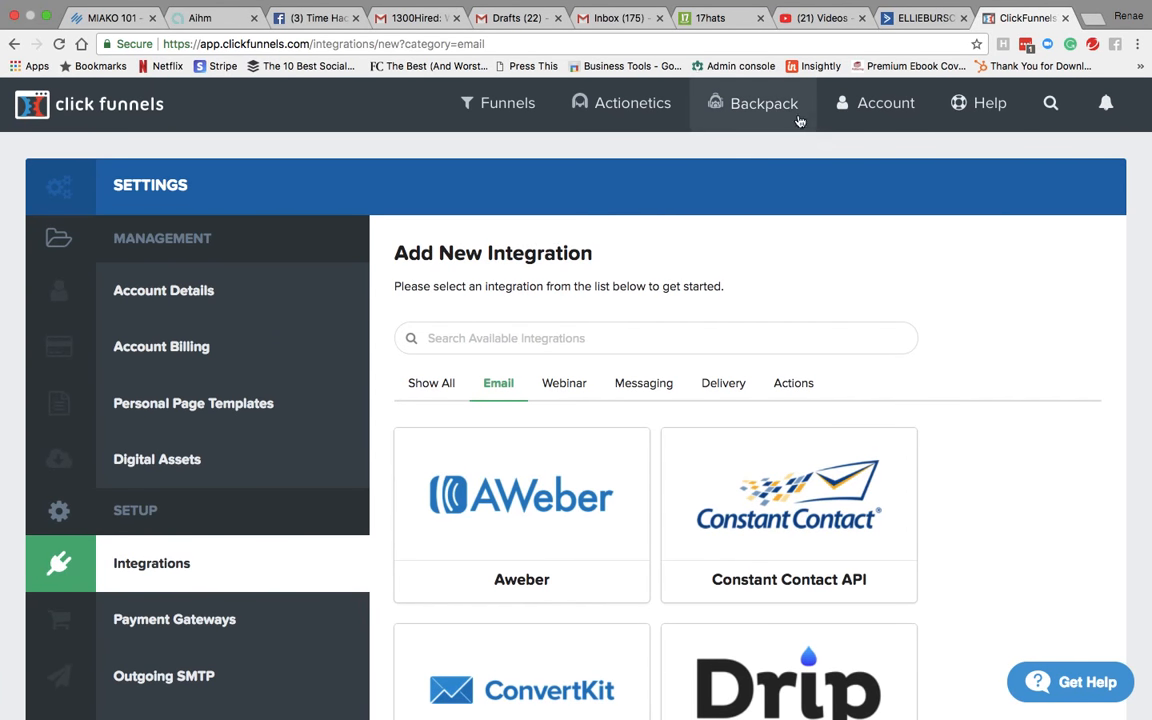
Step: Choose ActiveCampaign from all available integrations and give the new integration the nickname "Active Campaign"
click(436, 384)
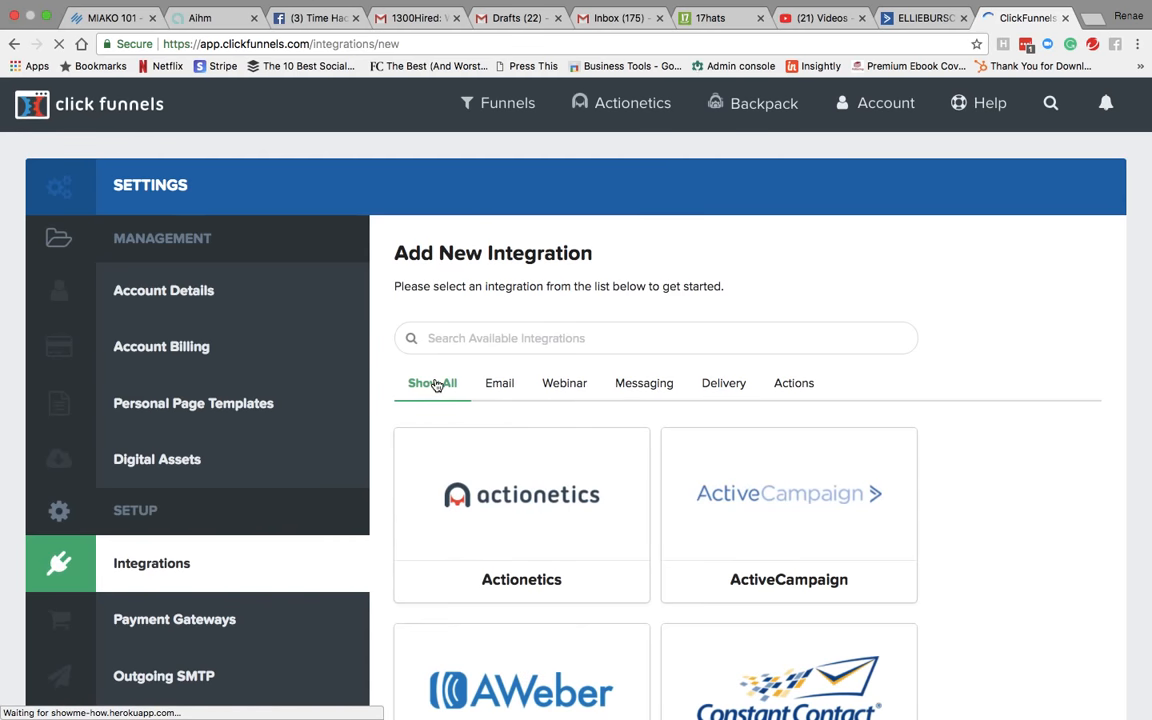
click(804, 507)
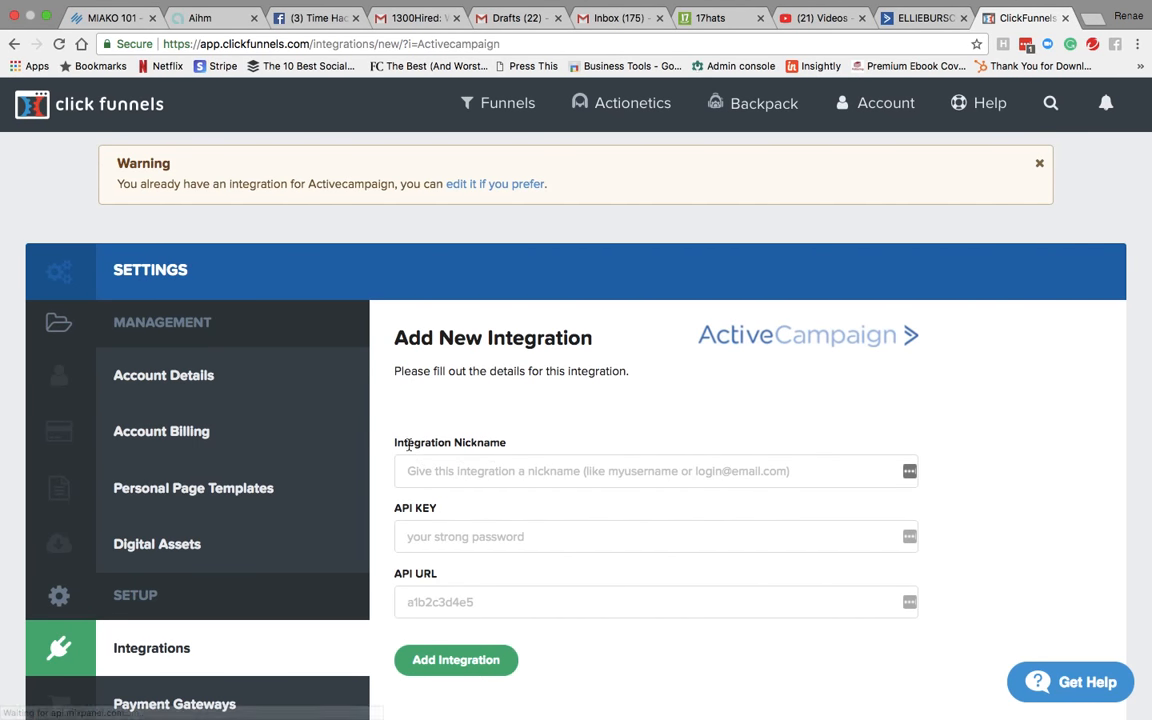
click(424, 477)
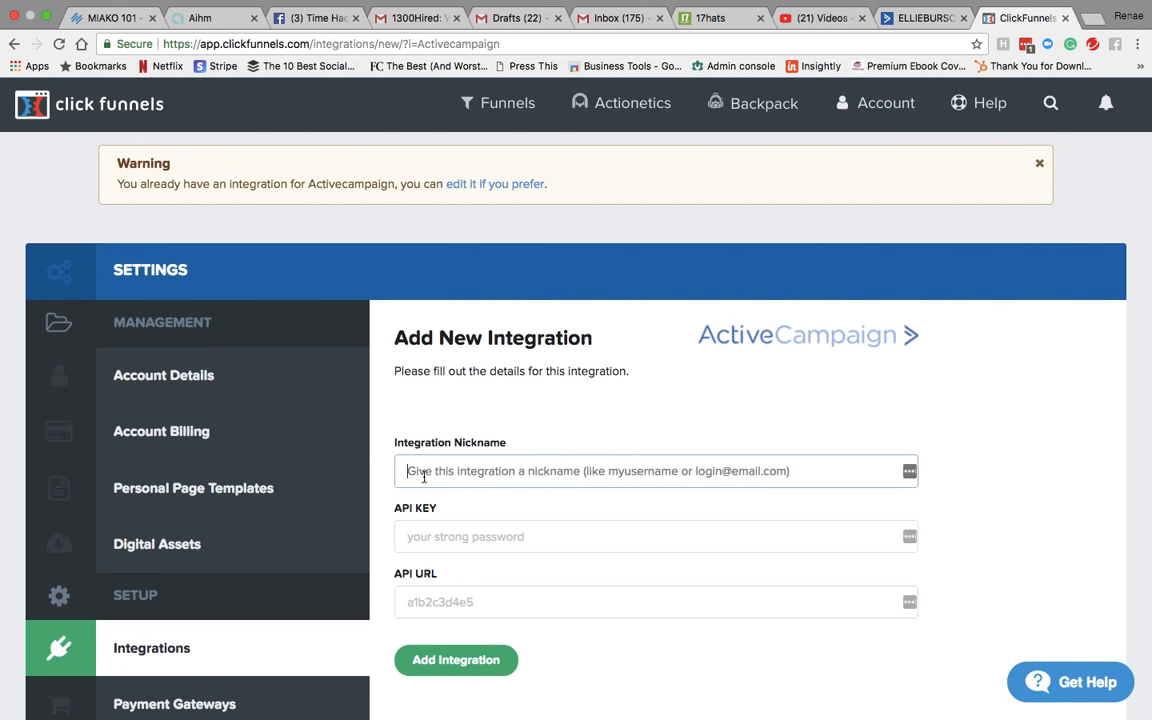
text(Active )
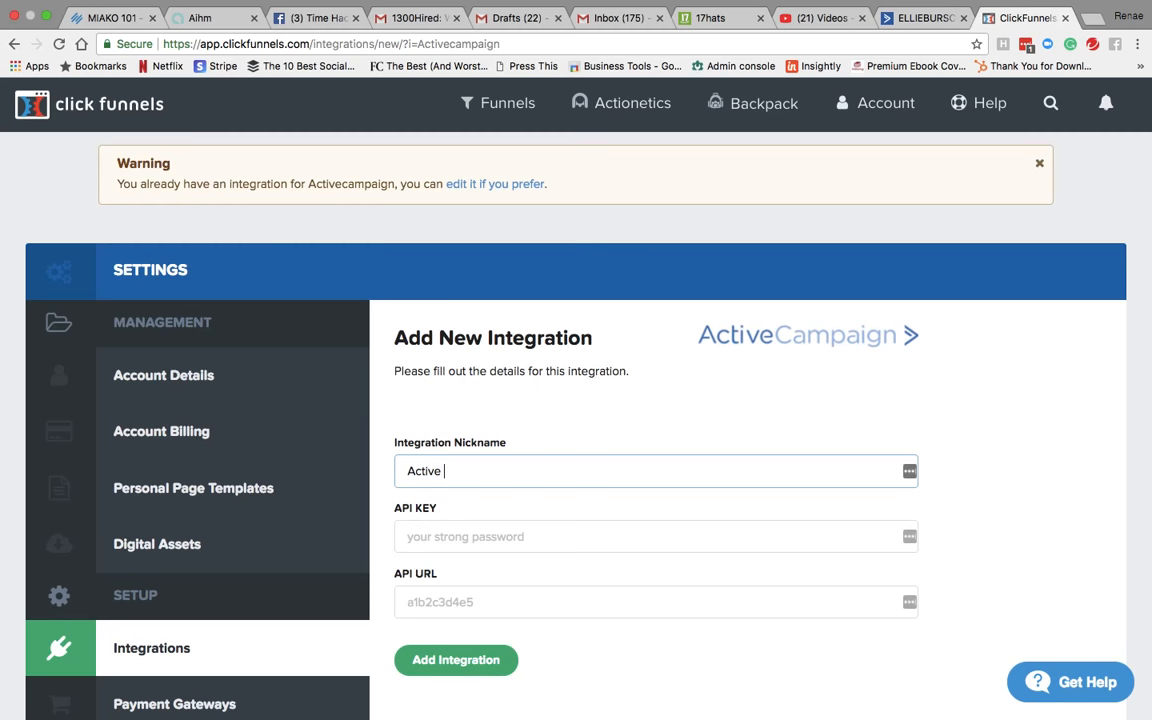
text(Campaign)
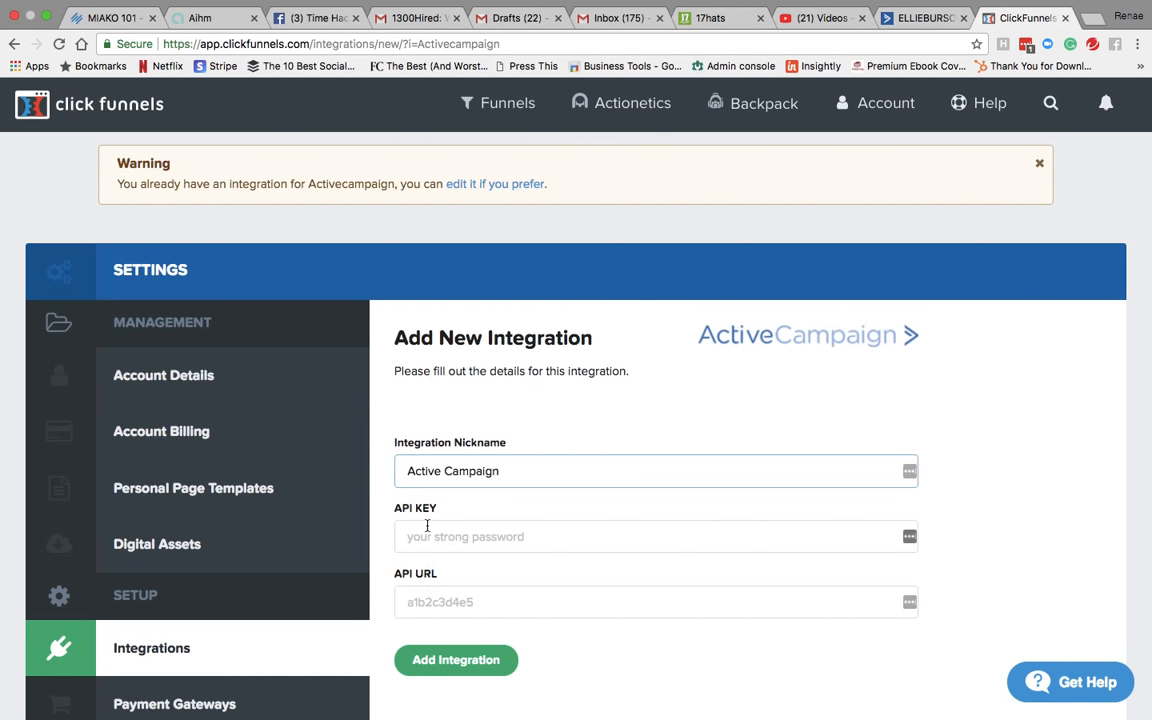
Step: Copy the API key from ActiveCampaign's Developer settings and paste it into the API KEY field of the ClickFunnels integration
click(426, 535)
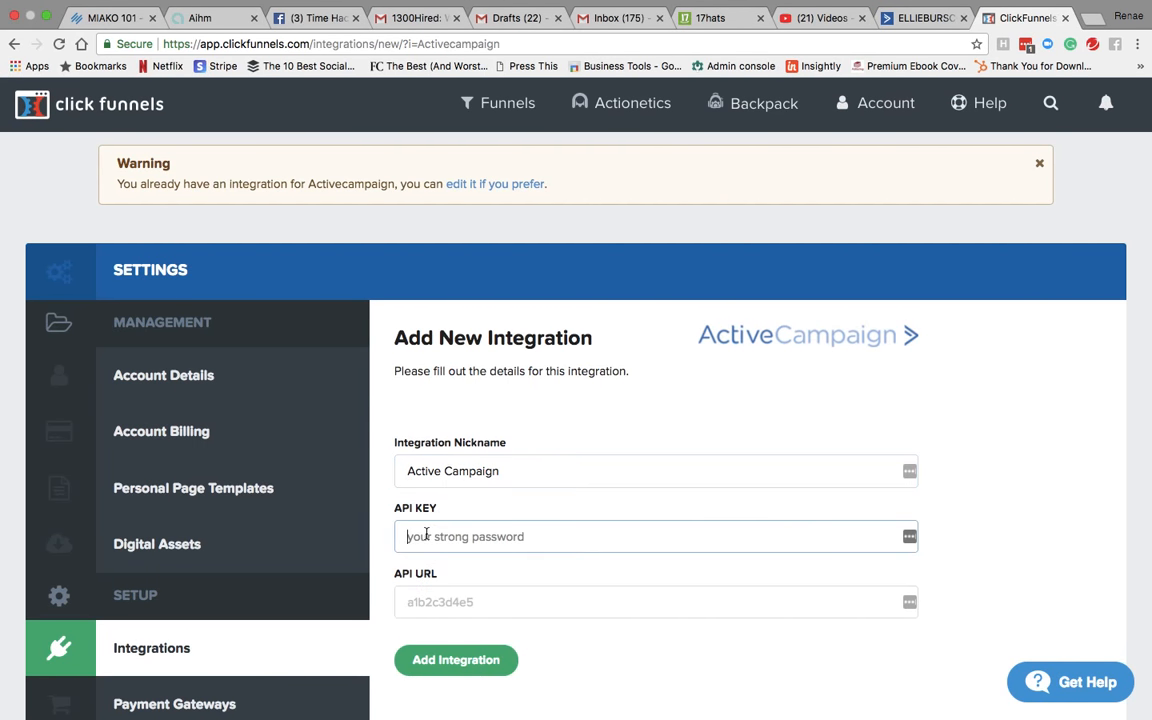
click(911, 20)
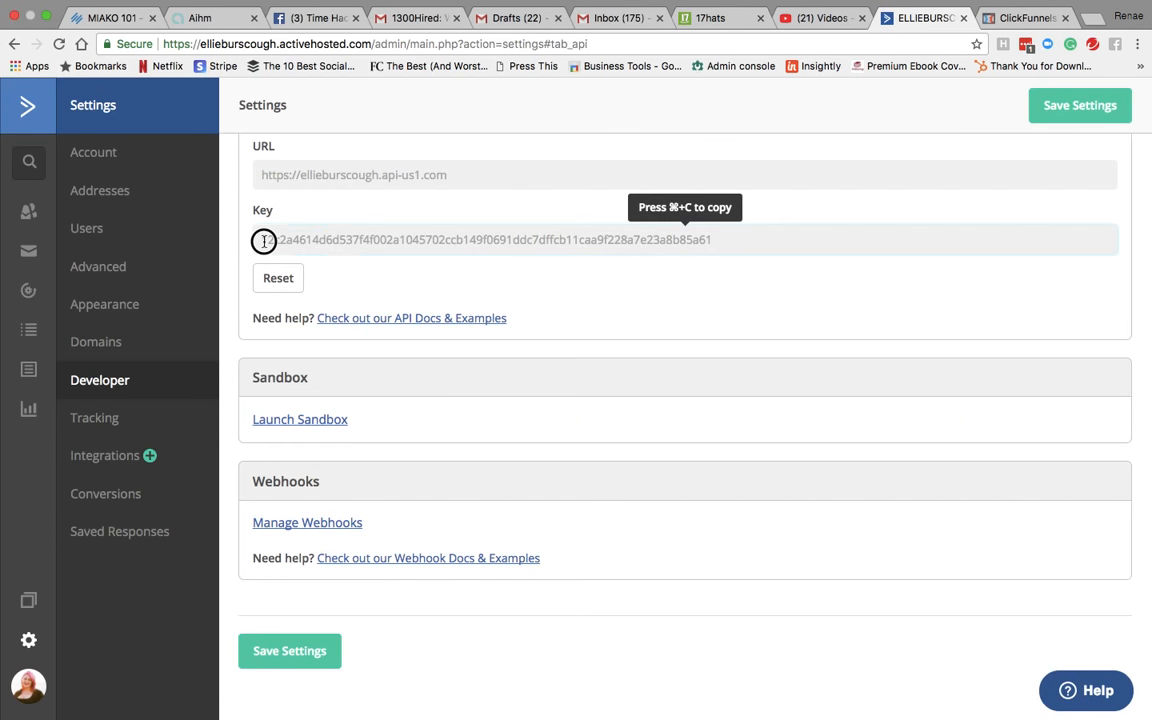
drag(257, 239, 716, 240)
key(super+c)
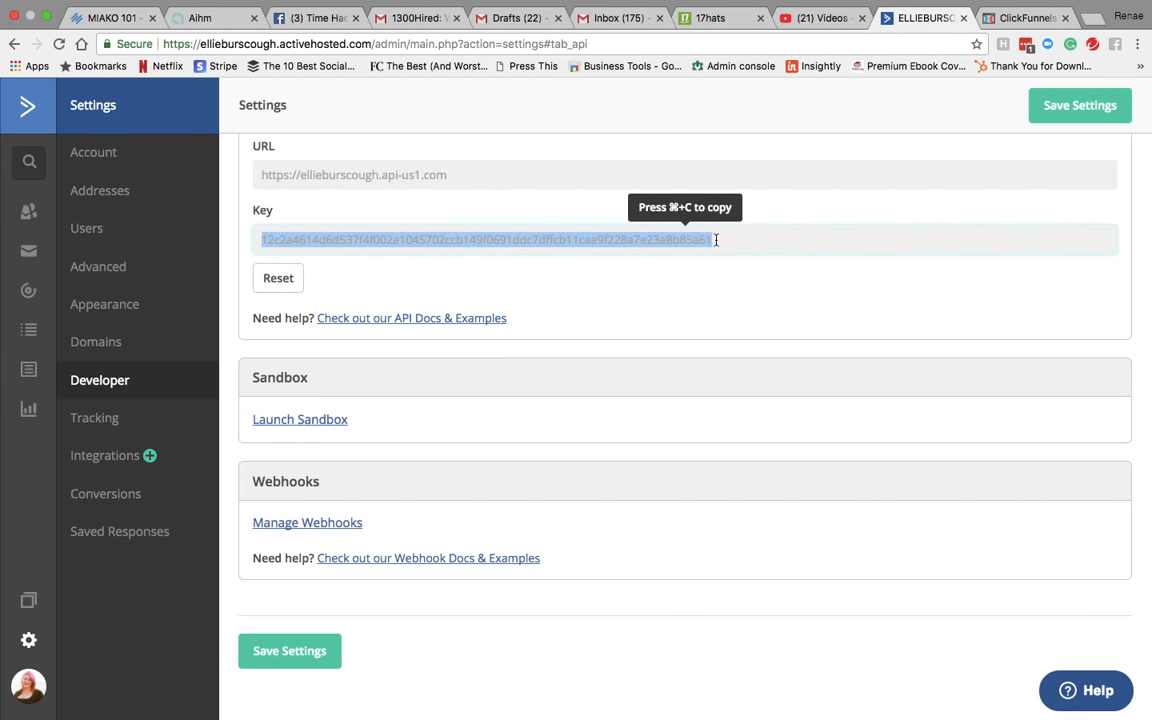
click(1022, 17)
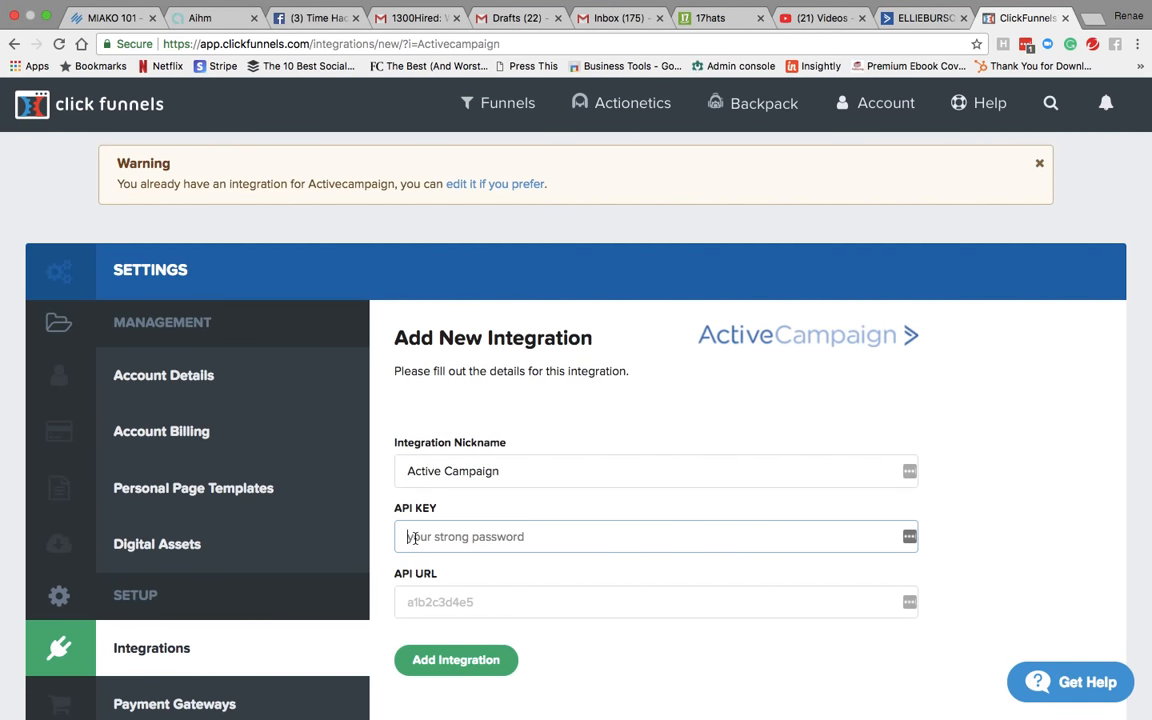
key(super+v)
key(Tab)
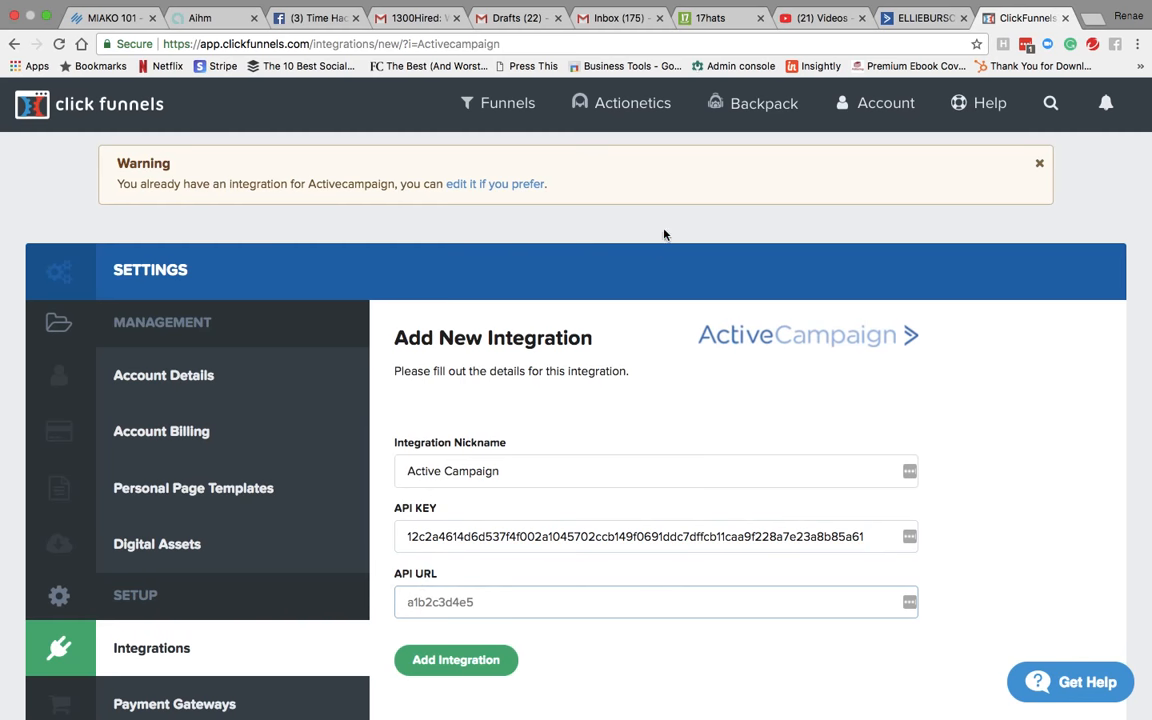
click(915, 17)
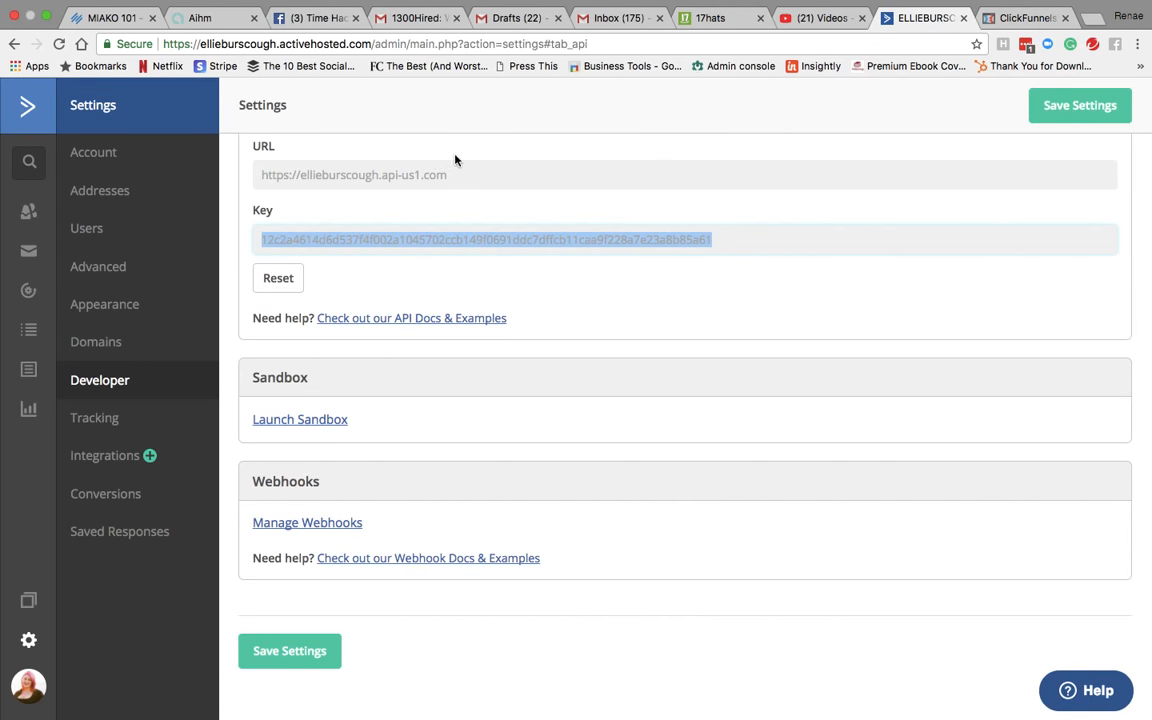
drag(458, 175, 237, 175)
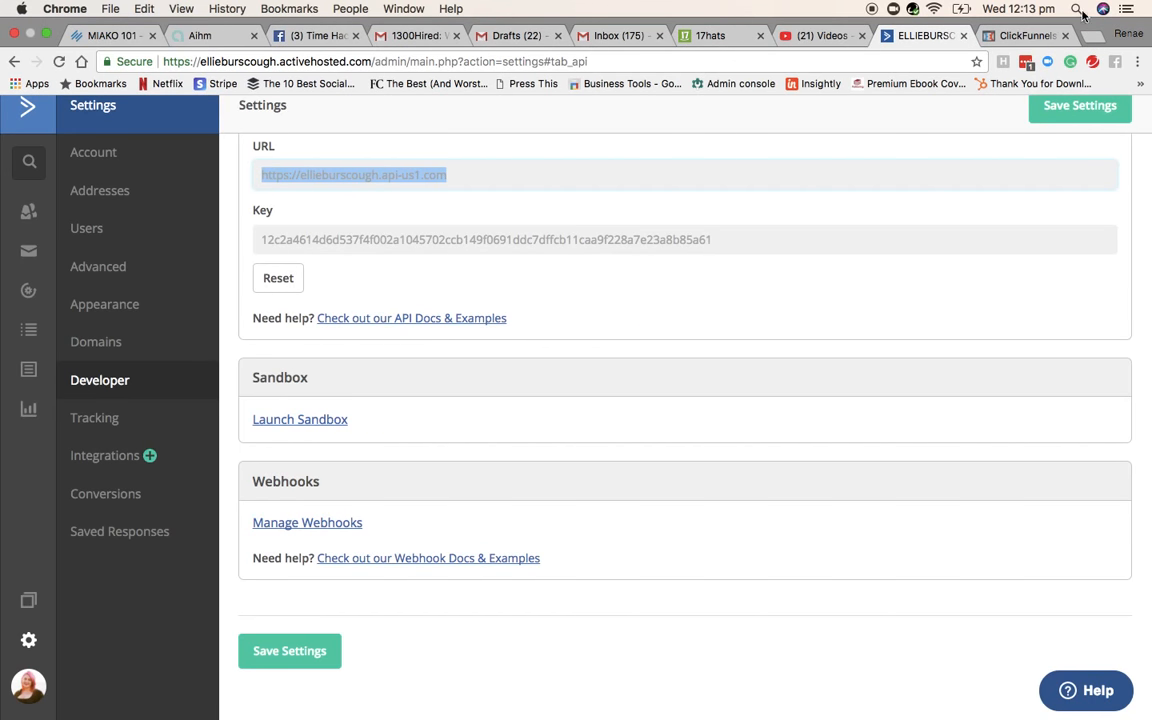
click(1025, 38)
click(440, 600)
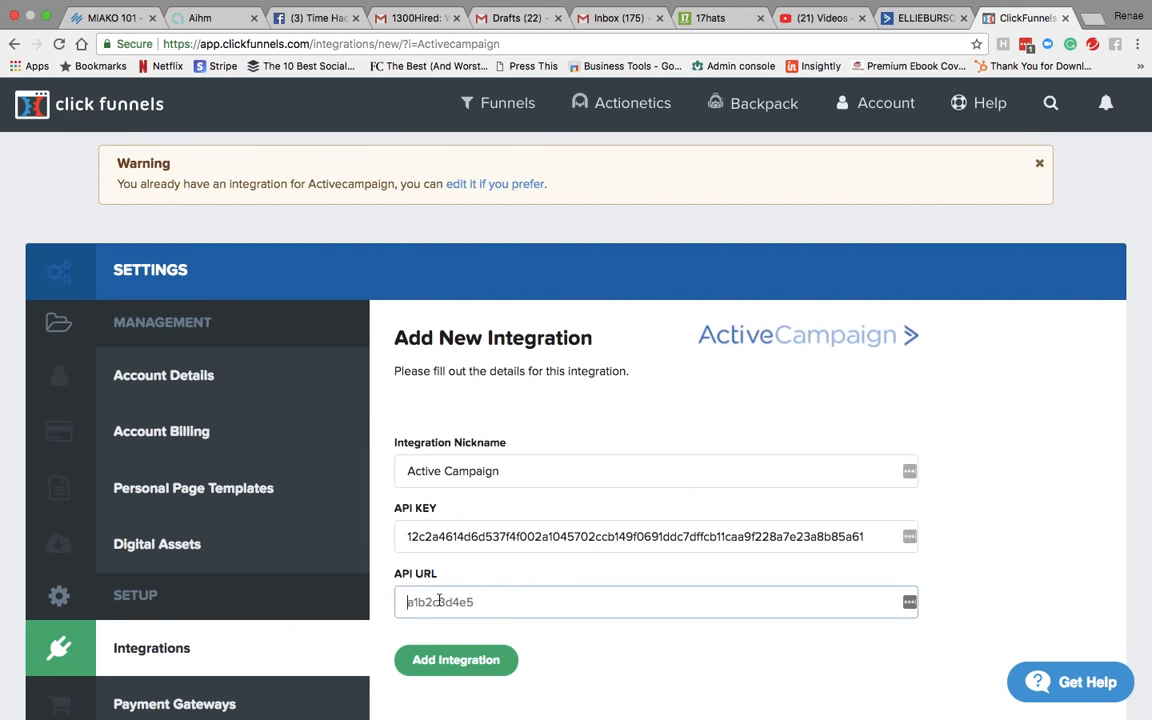
key(super+v)
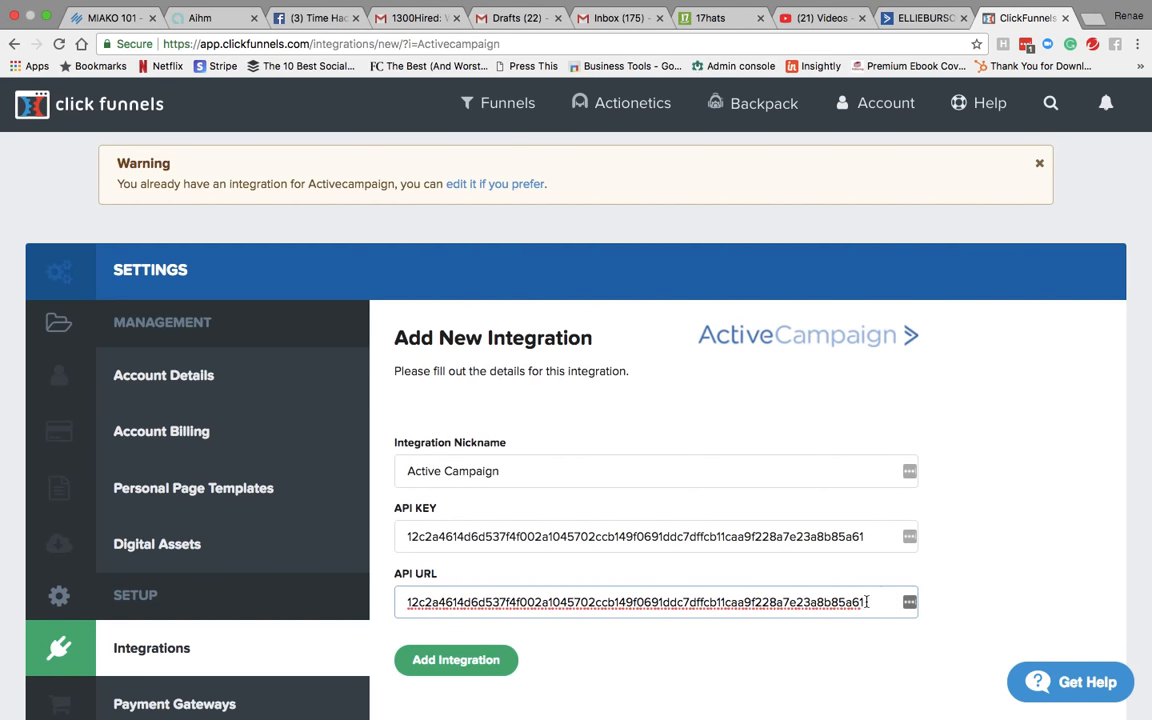
drag(866, 601, 252, 597)
key(BackSpace)
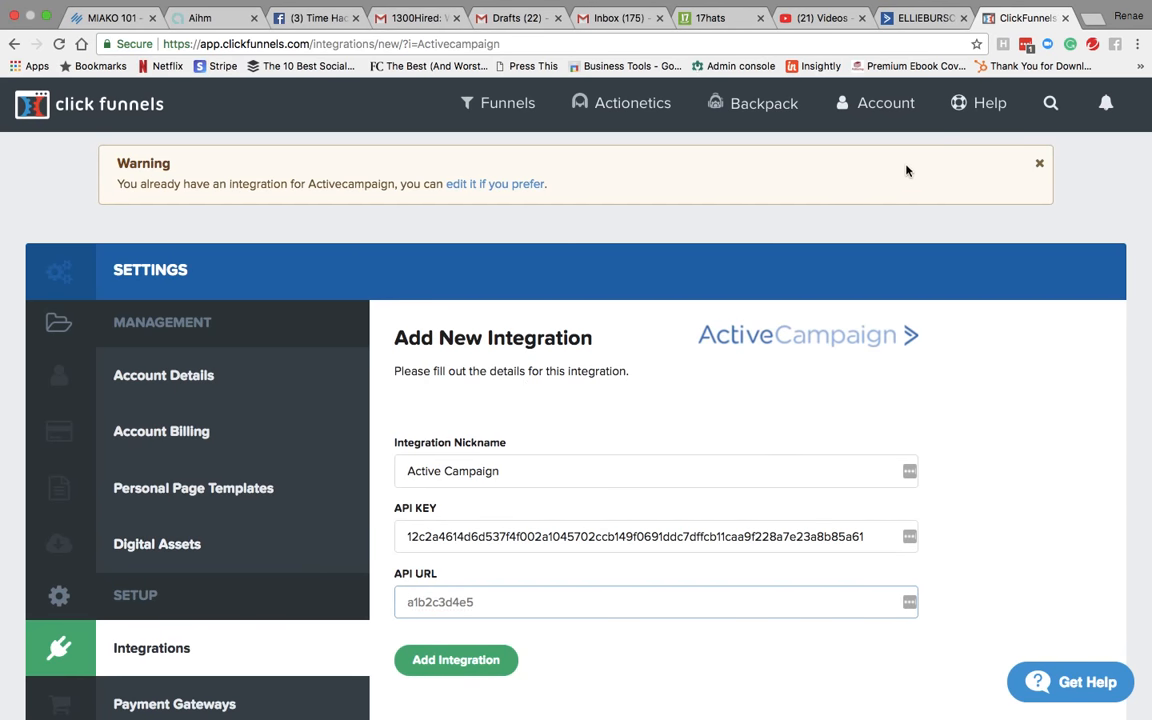
Step: Copy the API URL from ActiveCampaign's Developer settings and paste it into the API URL field of the ClickFunnels integration
click(915, 17)
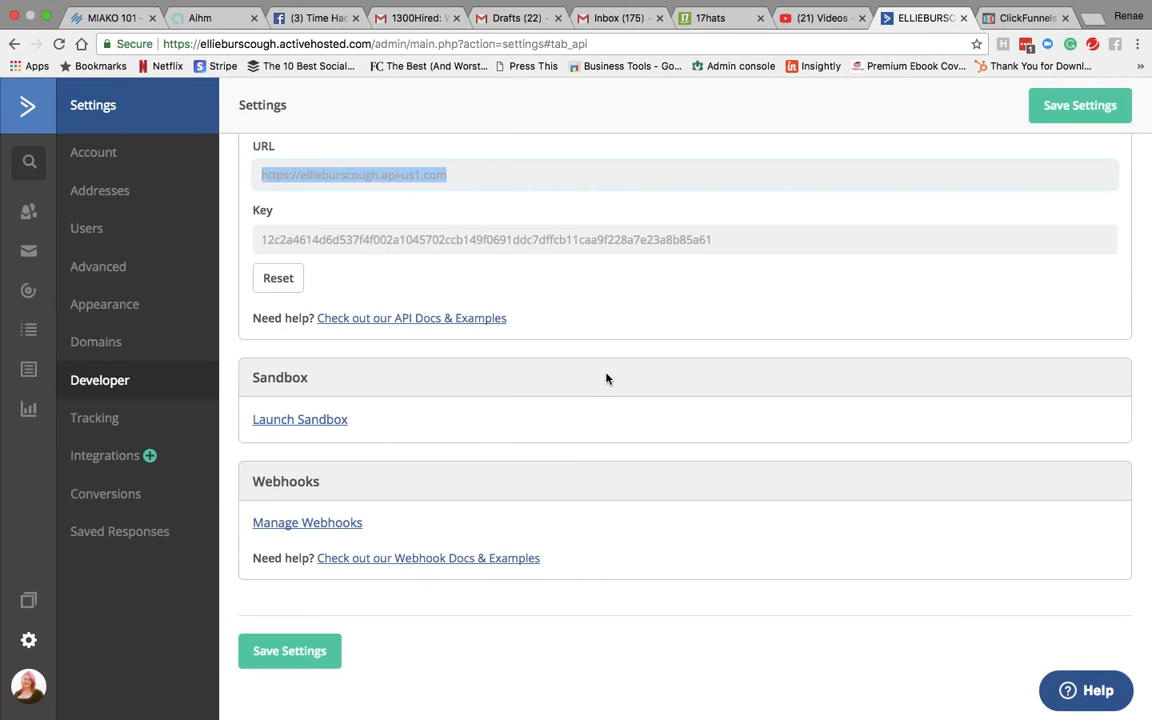
click(335, 177)
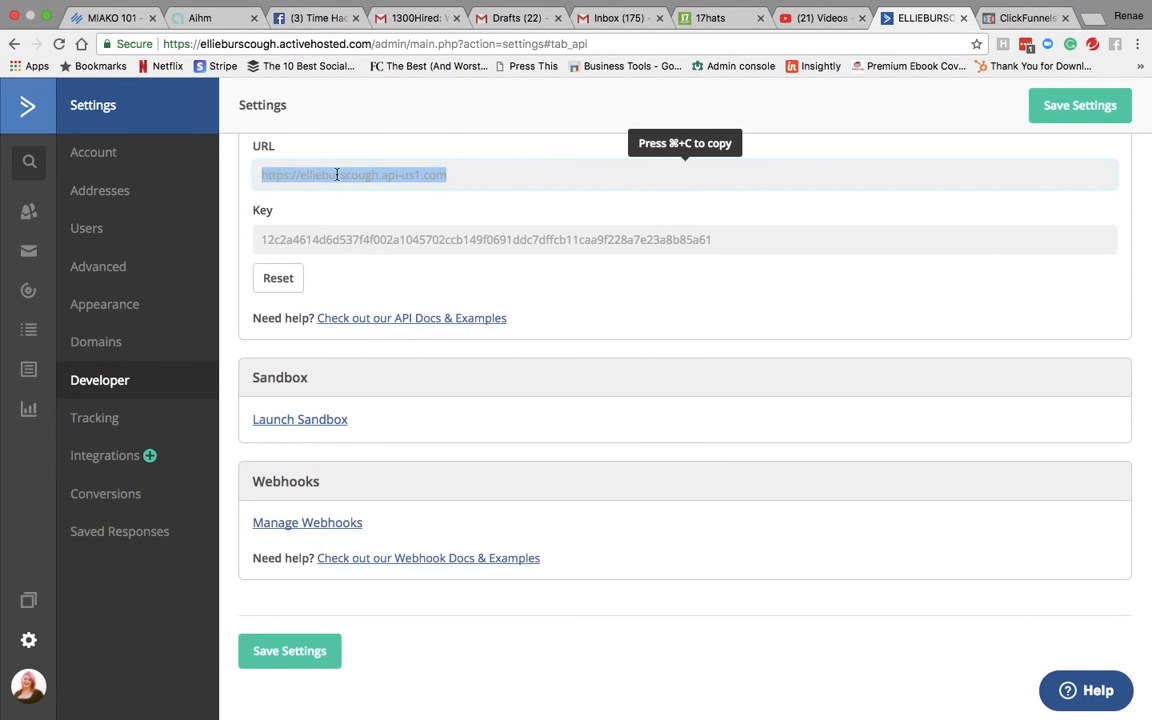
key(super+c)
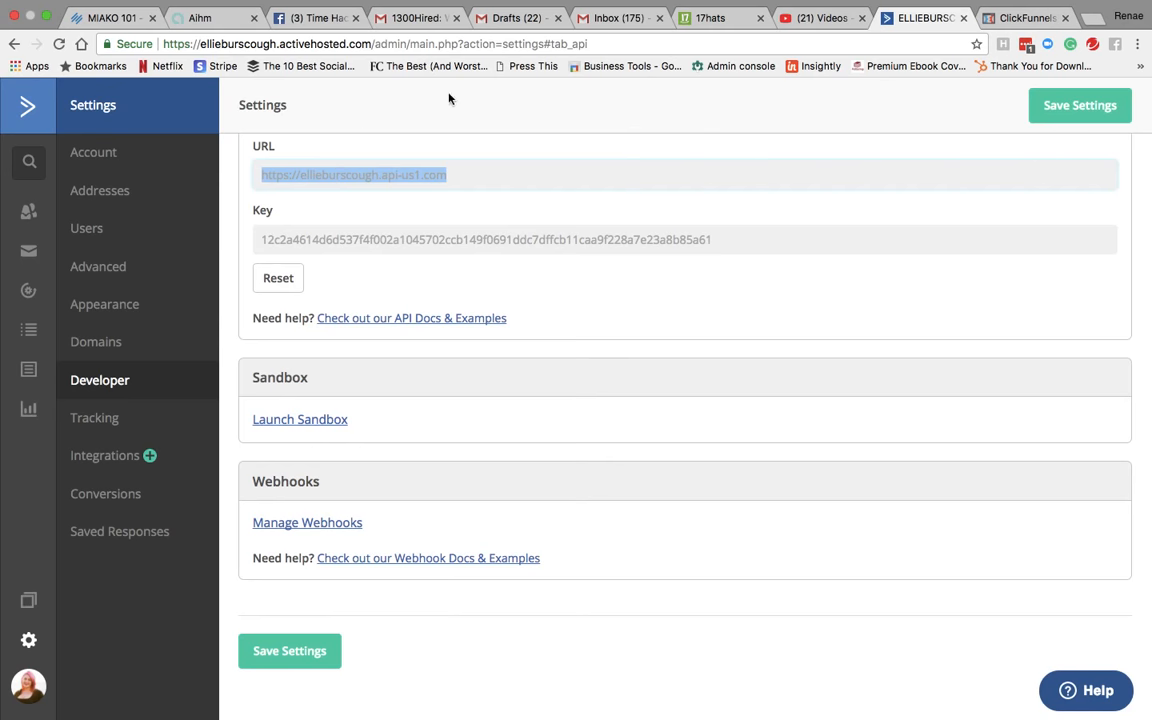
click(1025, 17)
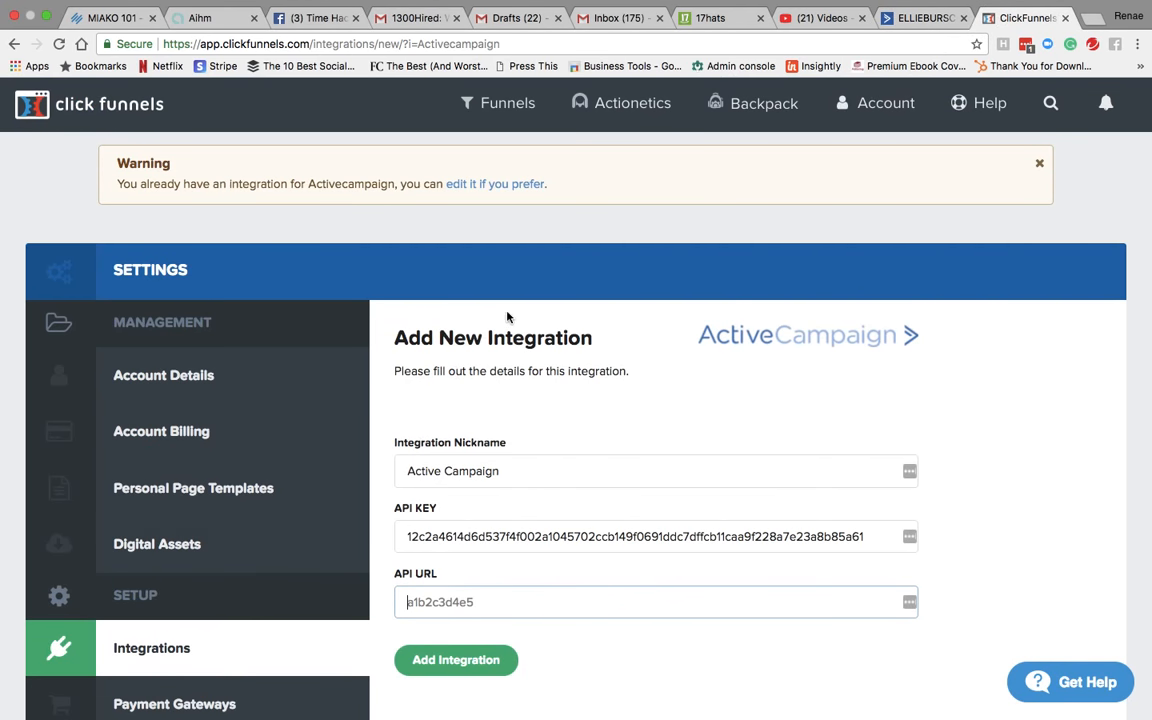
click(415, 602)
key(super+v)
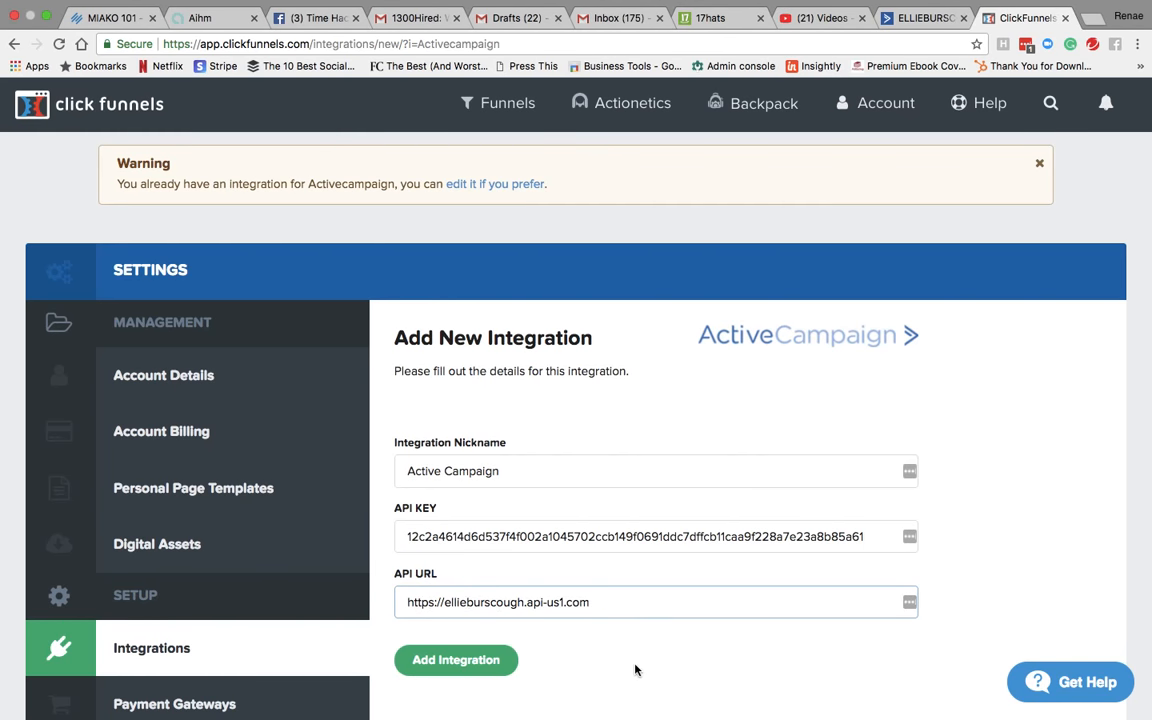
scroll(635, 670, down, 3)
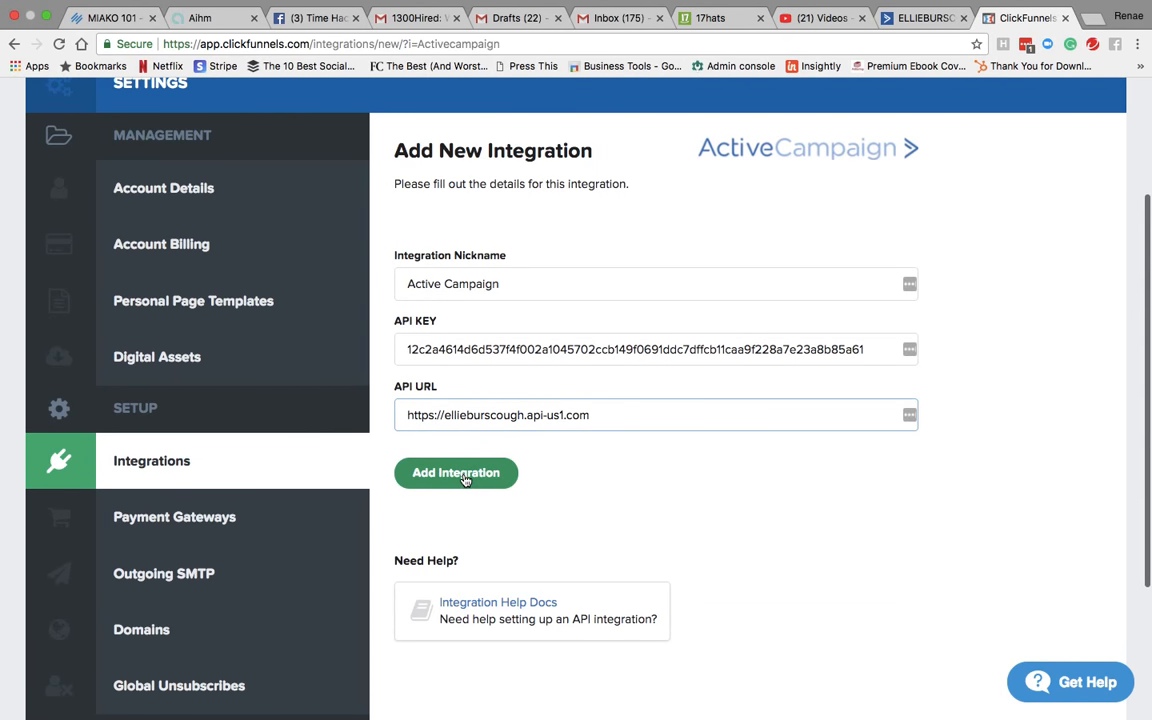
scroll(700, 520, up, 1)
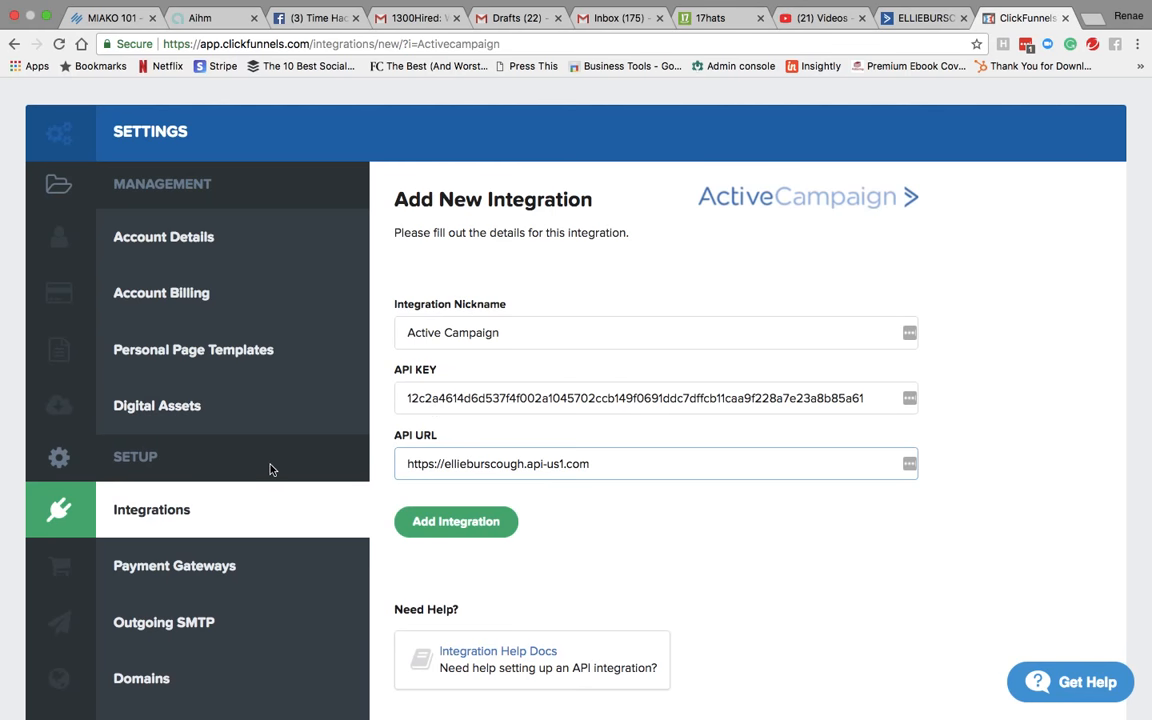
click(484, 525)
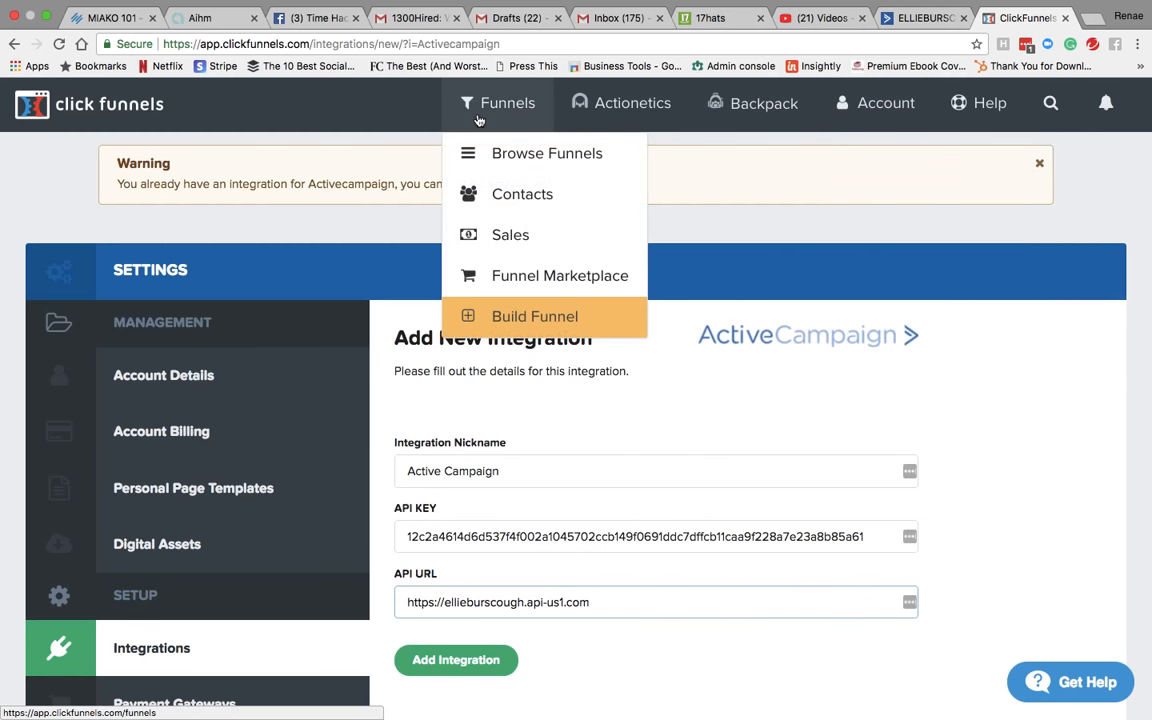
Step: Open the "On Your Way to 500K E-Book" funnel and edit the Control page of its "You Way to 500K" opt-in step
click(497, 104)
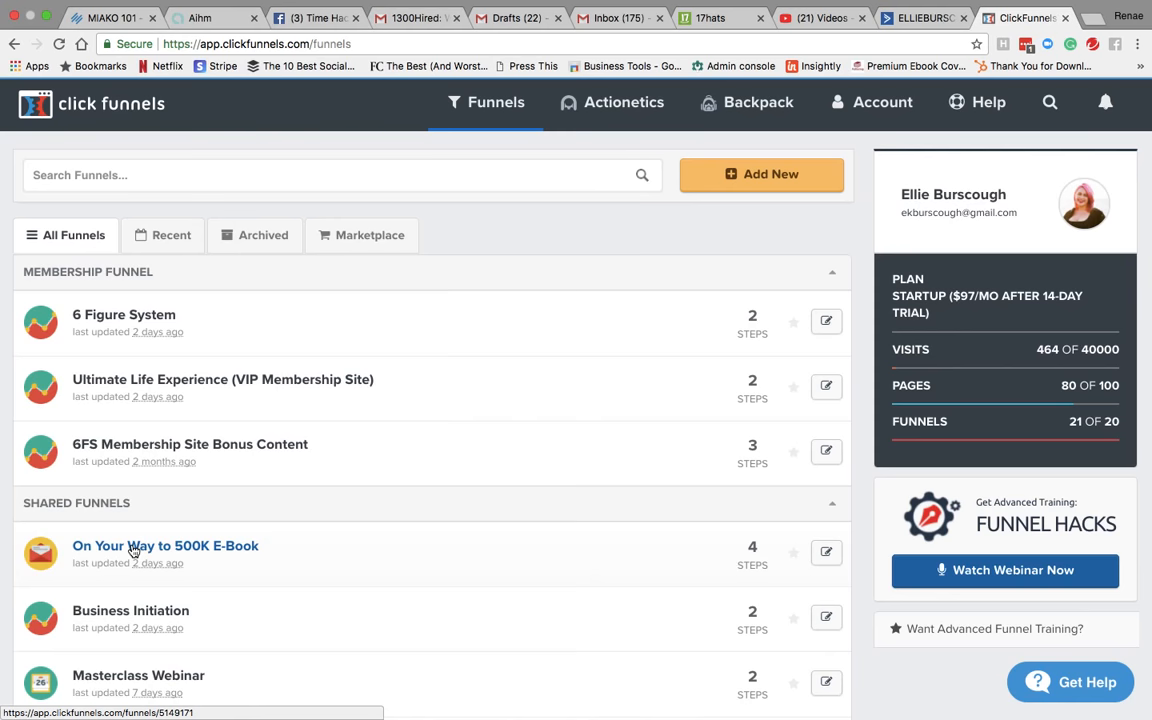
click(133, 550)
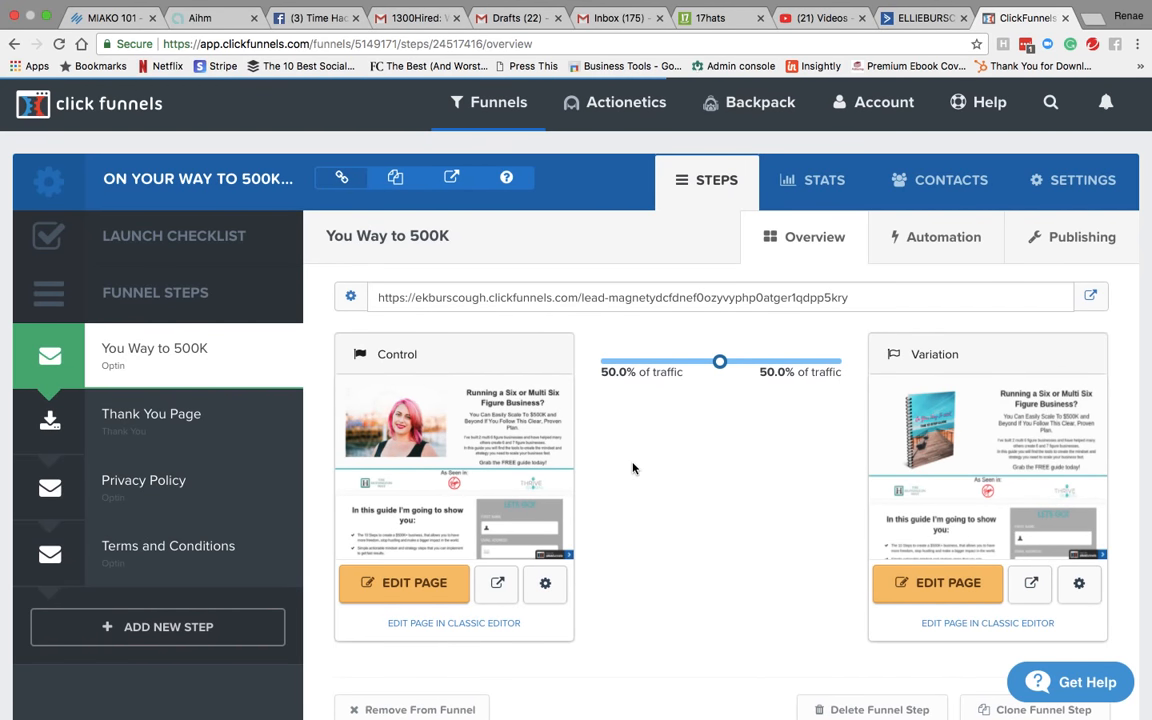
mouse_move(421, 418)
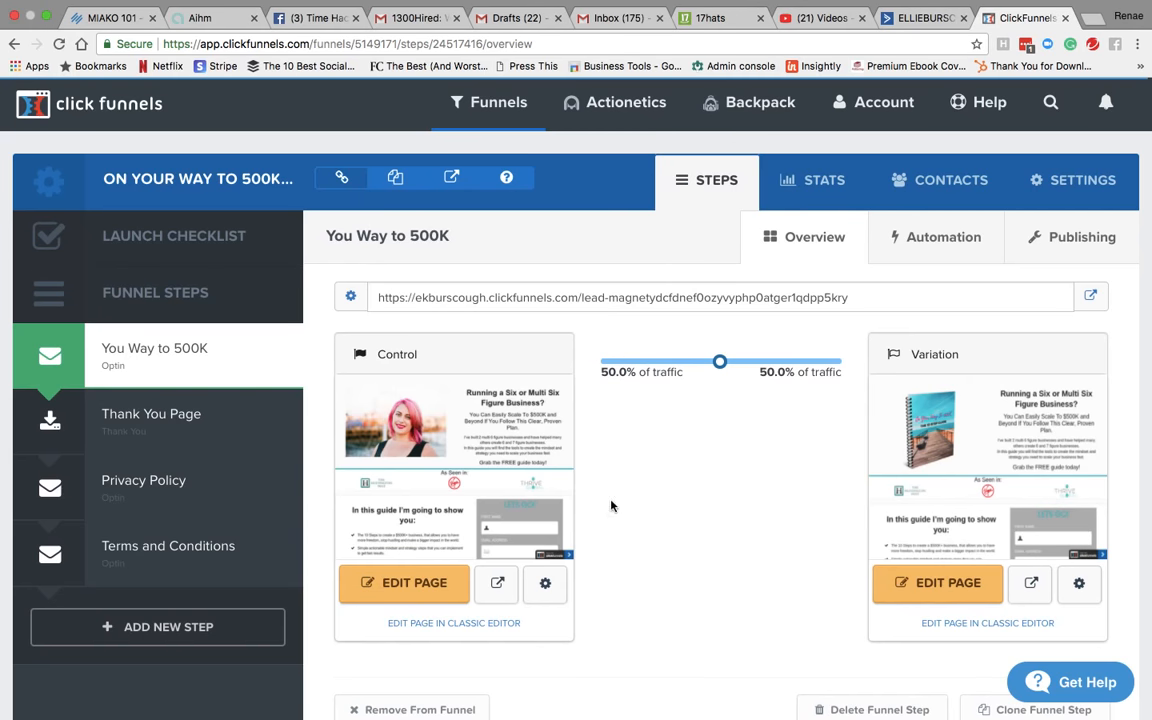
mouse_move(955, 442)
click(406, 594)
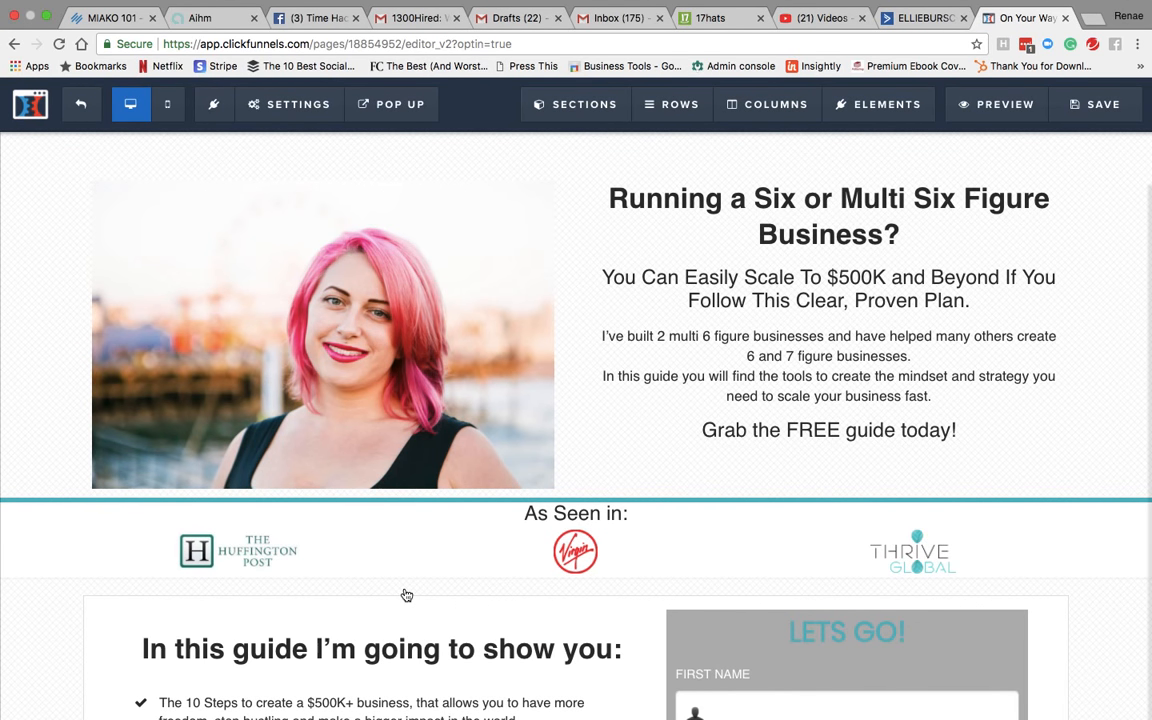
Step: Remove the existing autoresponder integration in the opt-in page's email integration settings
click(287, 108)
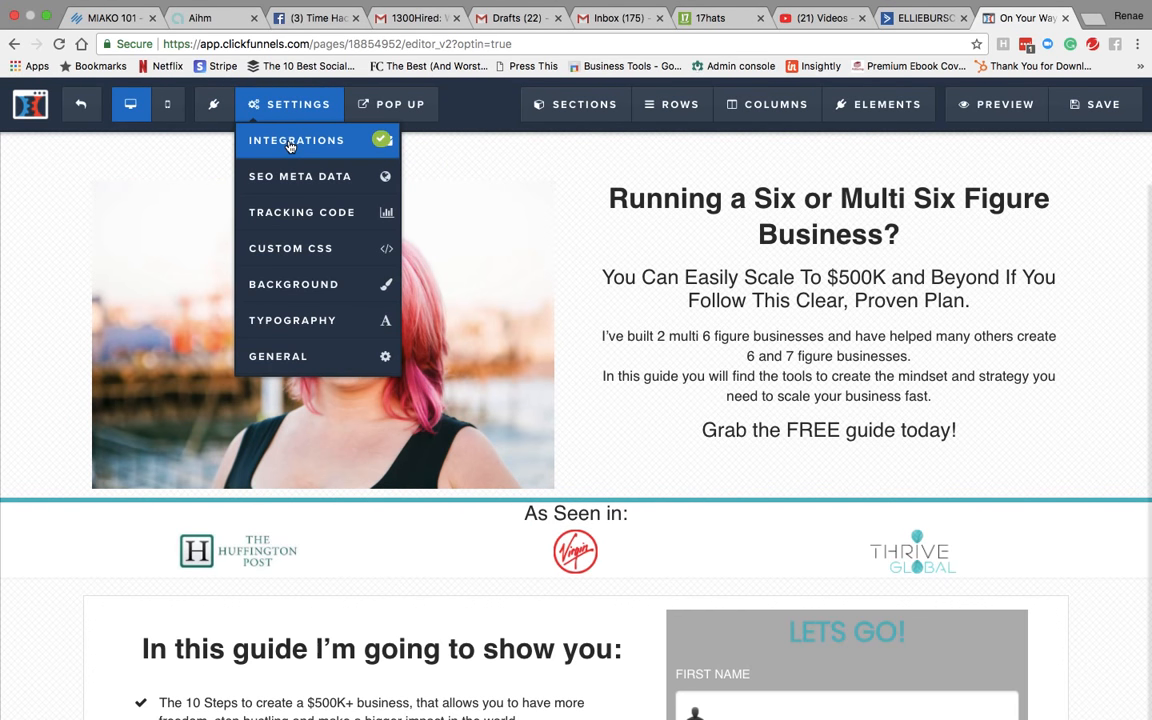
click(290, 143)
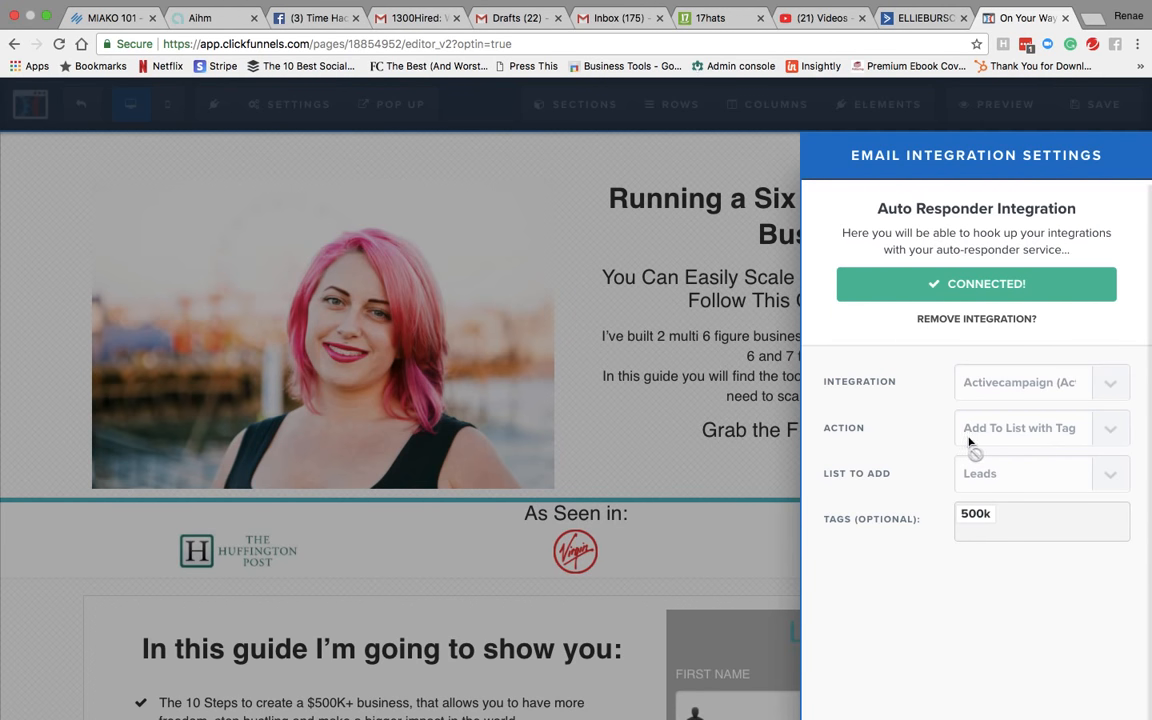
click(957, 320)
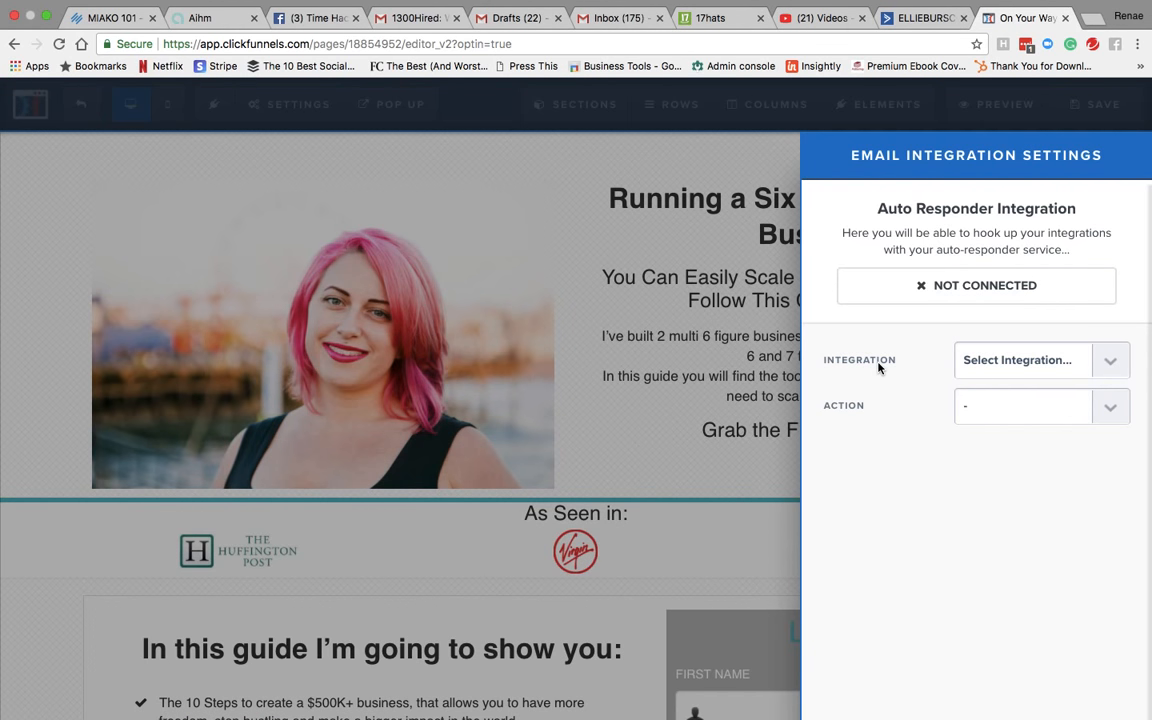
Step: Connect the opt-in page to Activecampaign with the action Add To List with Tag and the list Leads
click(1117, 365)
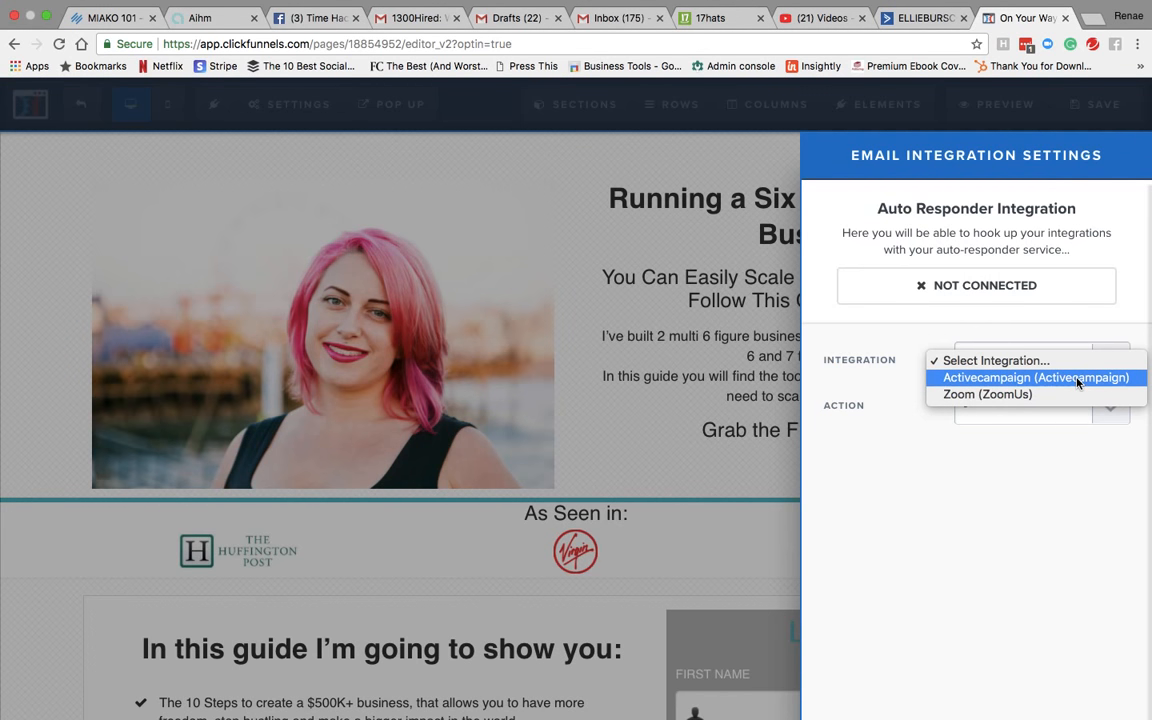
click(1078, 383)
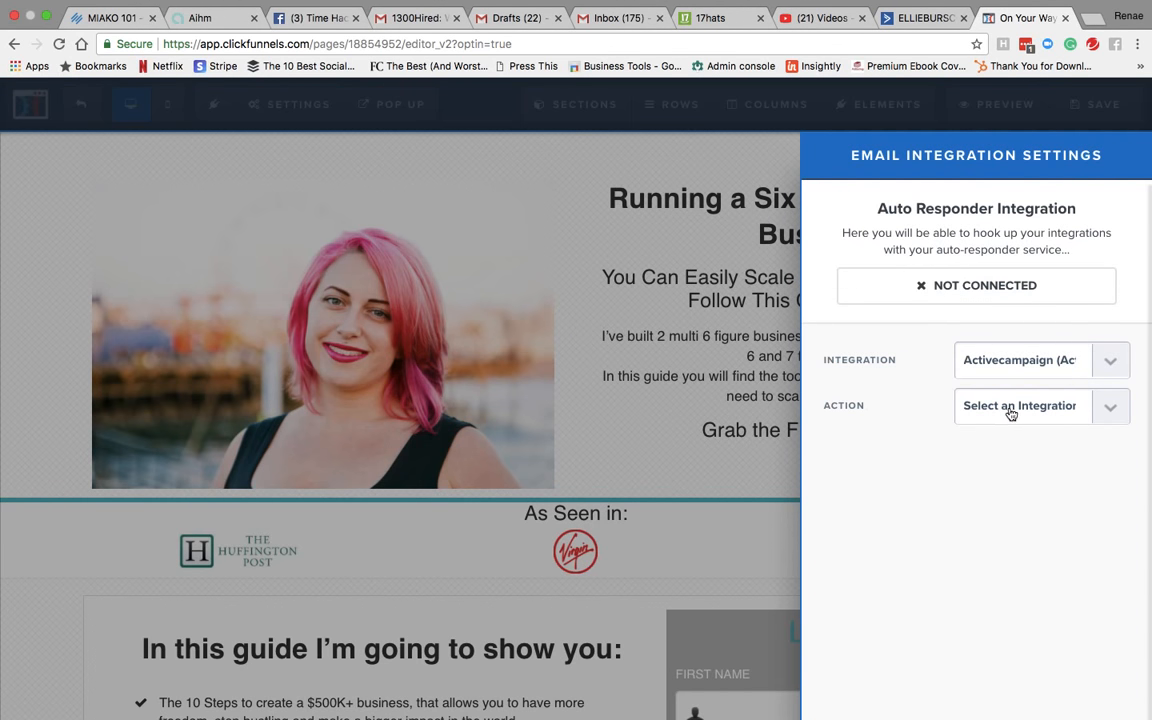
click(1113, 409)
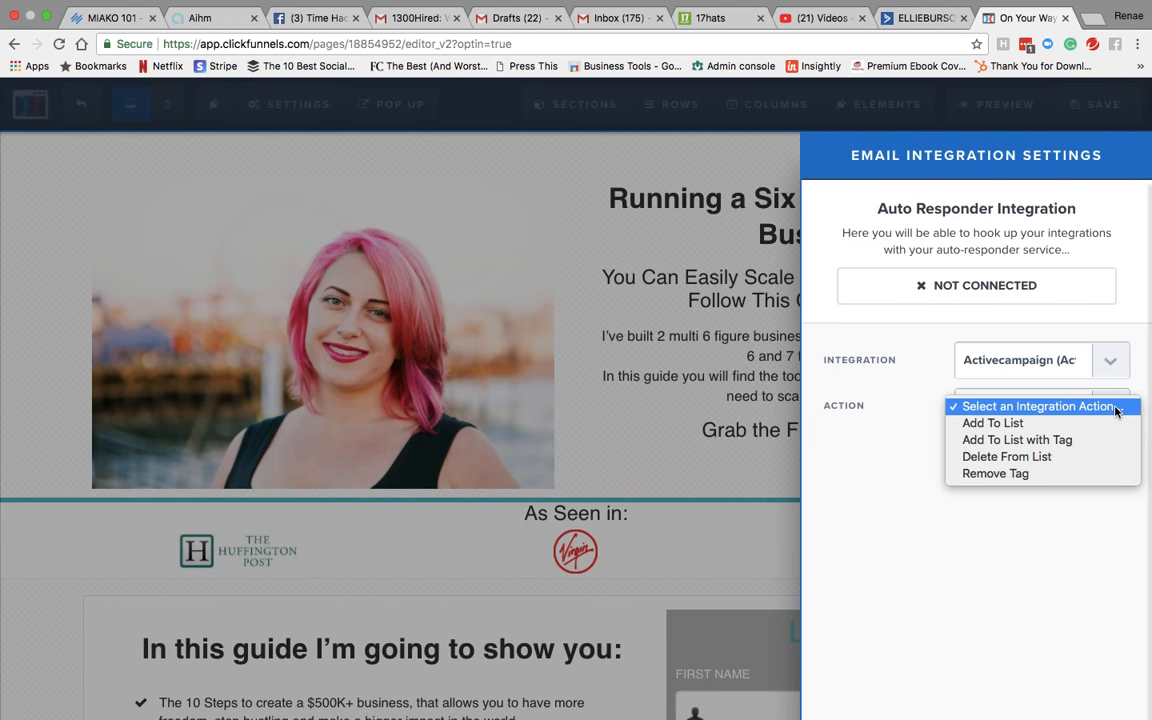
click(1074, 442)
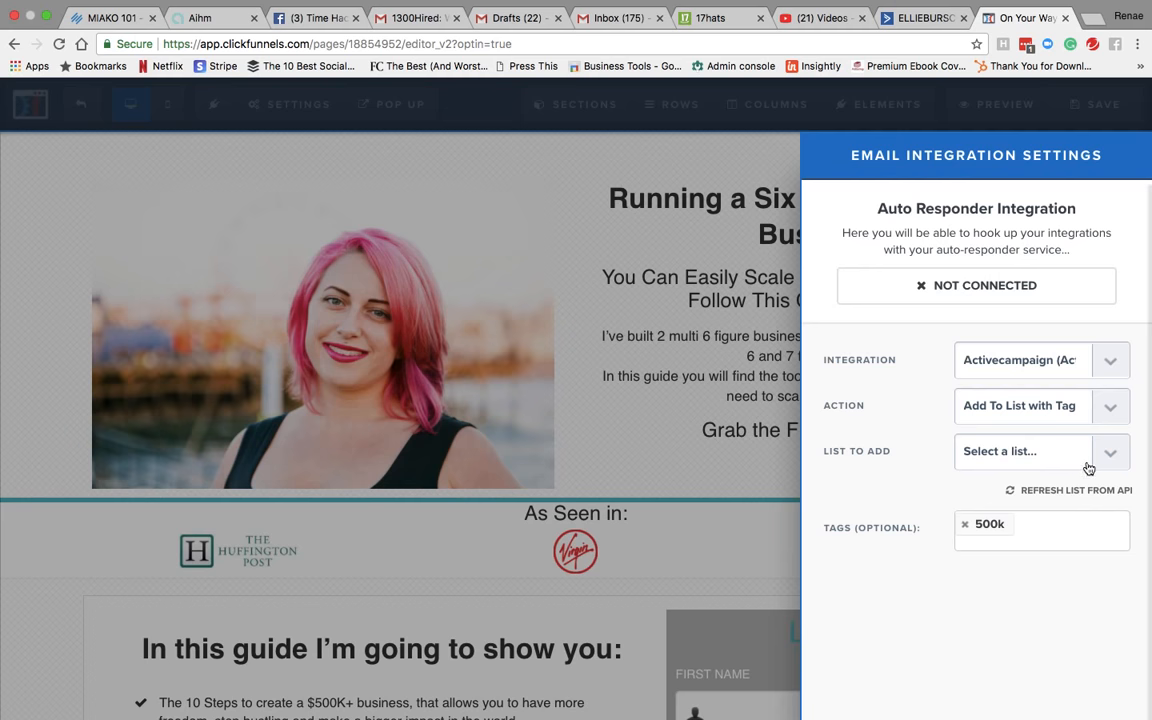
click(1116, 452)
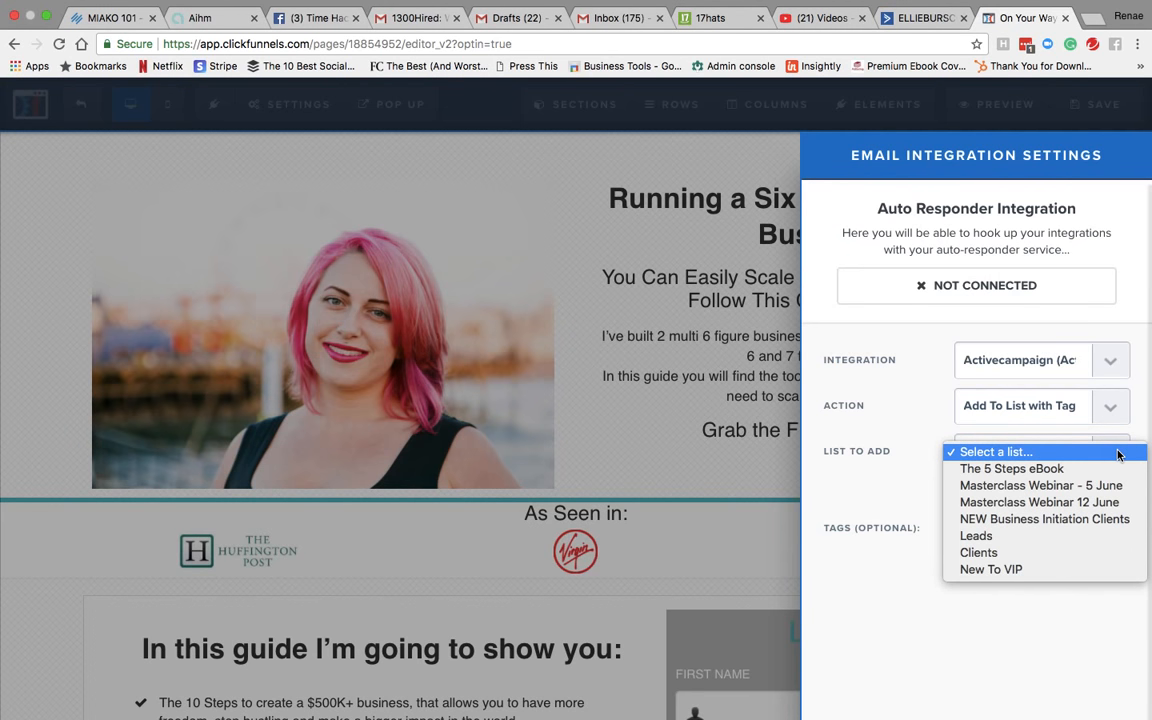
click(1051, 545)
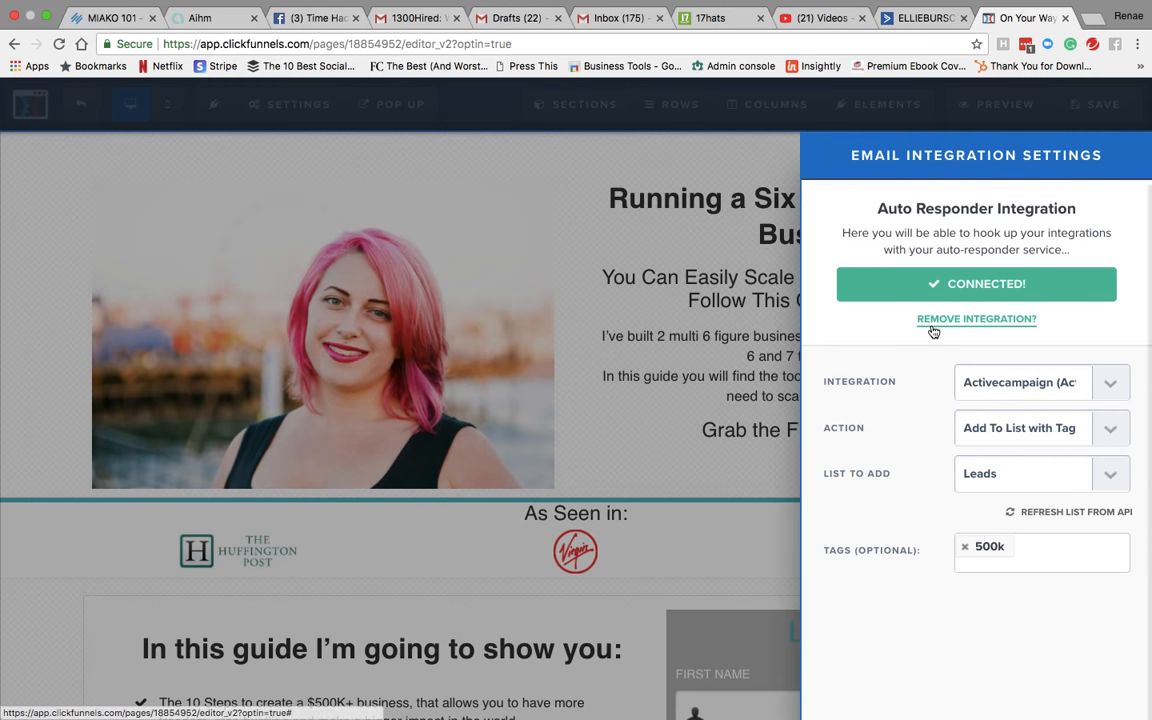
click(319, 147)
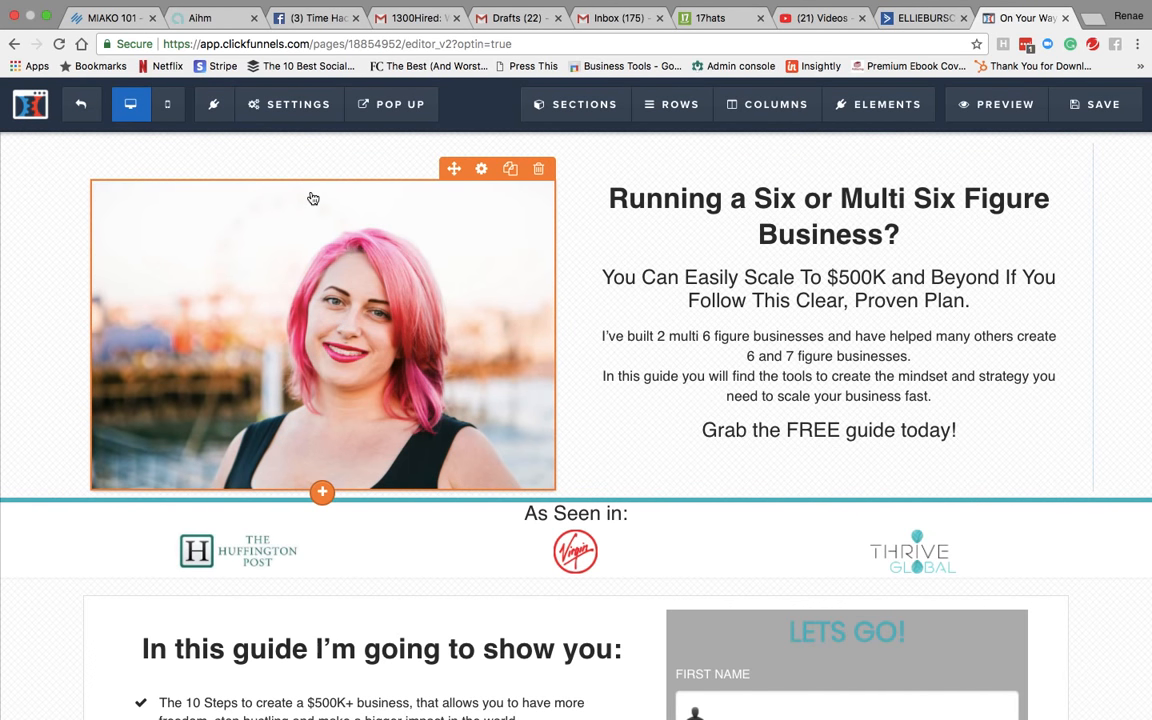
Step: Set the social image in the page's SEO meta data to the 10 Step Guide book cover and check the SEO preview
click(290, 105)
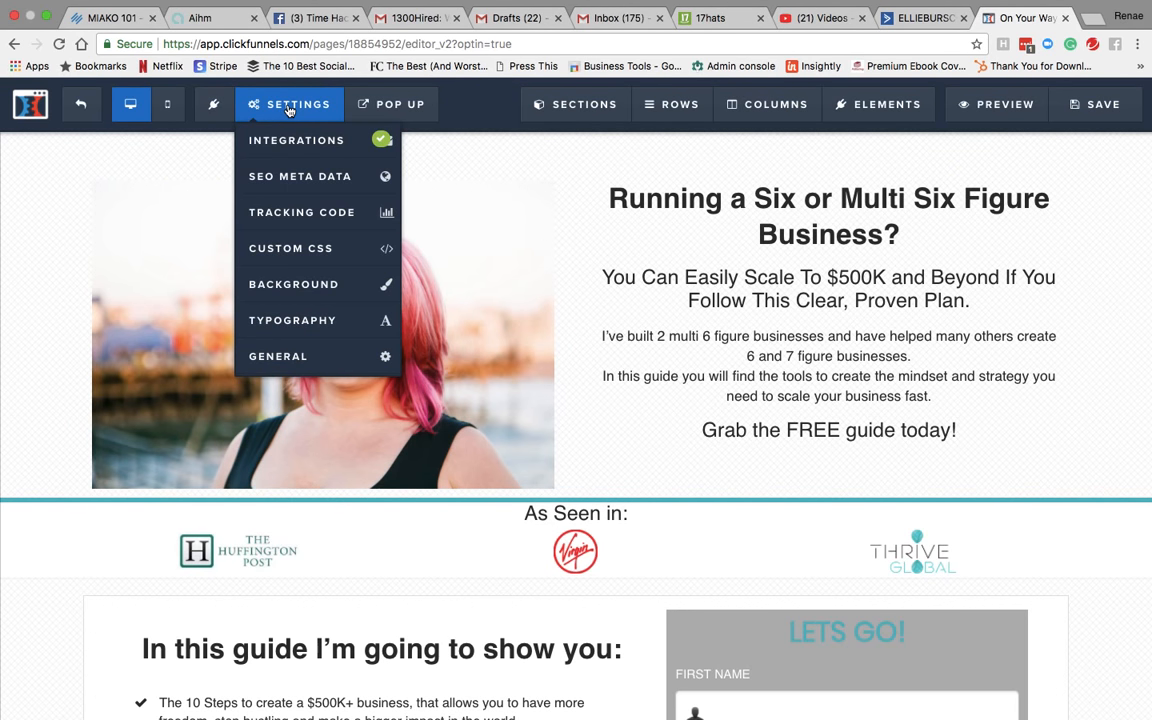
click(291, 180)
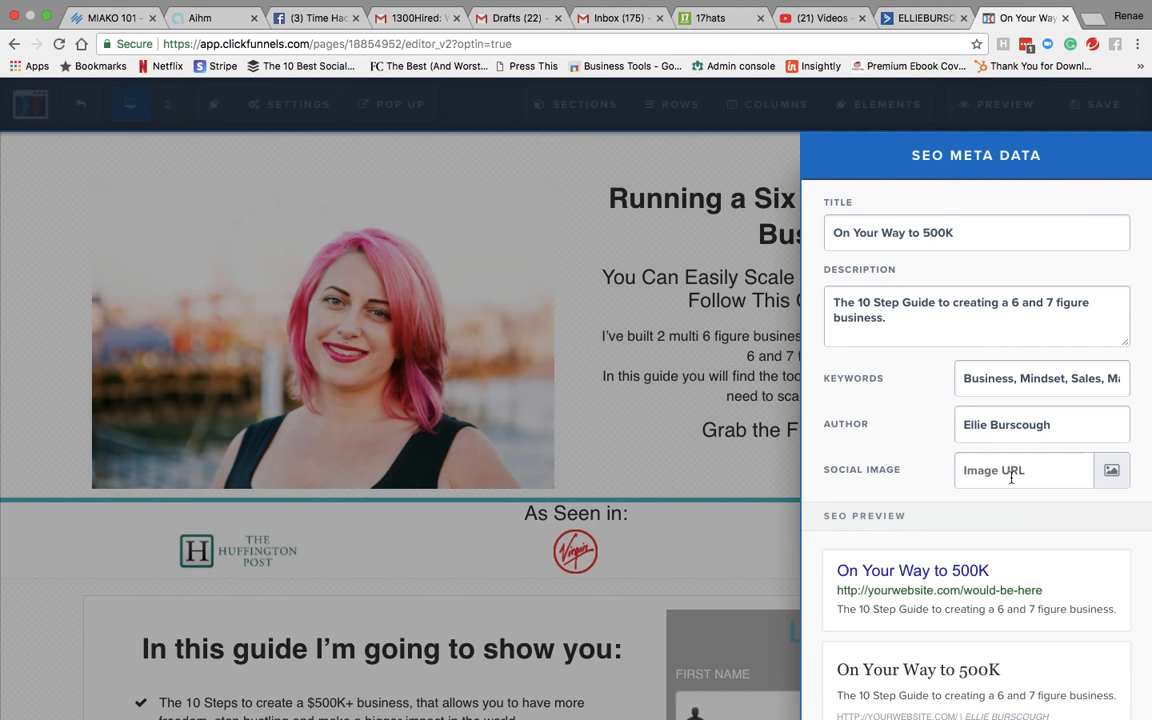
scroll(1013, 476, down, 1)
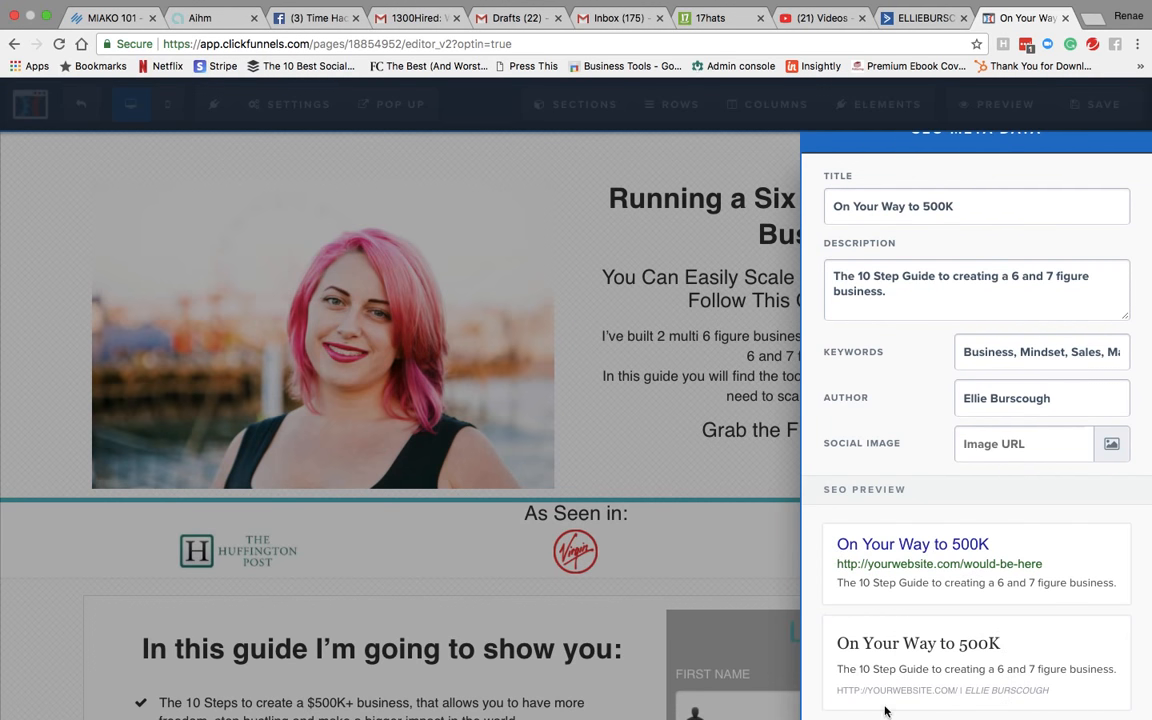
click(1111, 447)
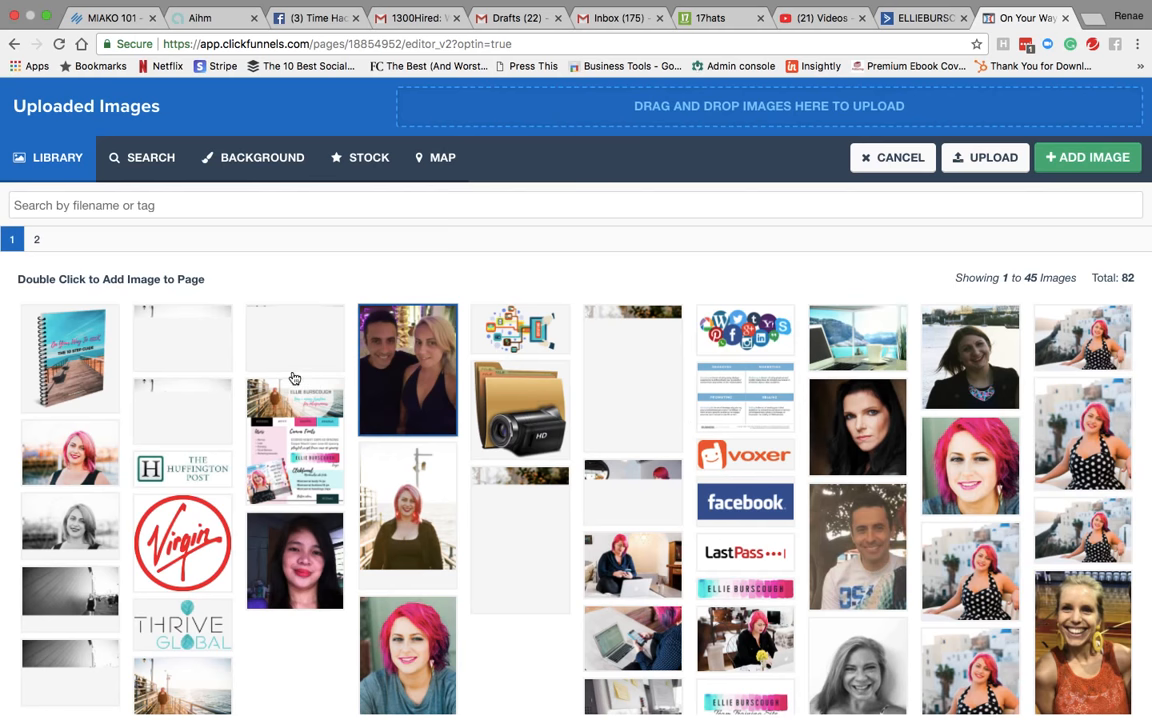
click(72, 369)
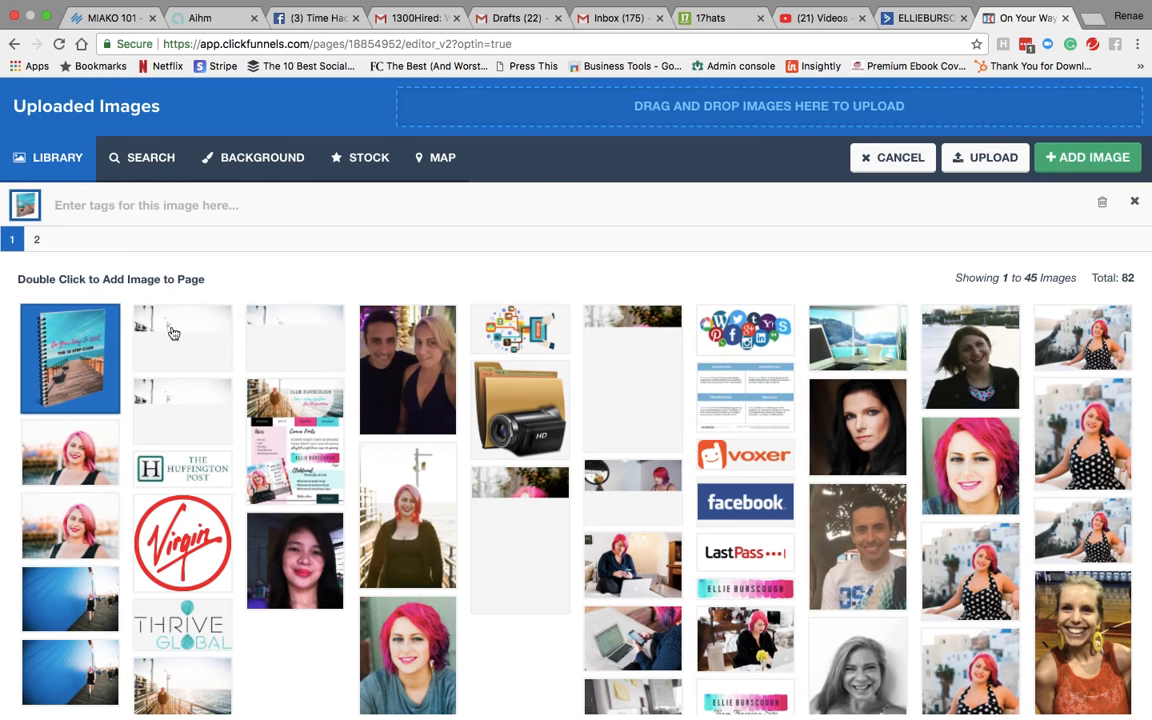
click(1098, 157)
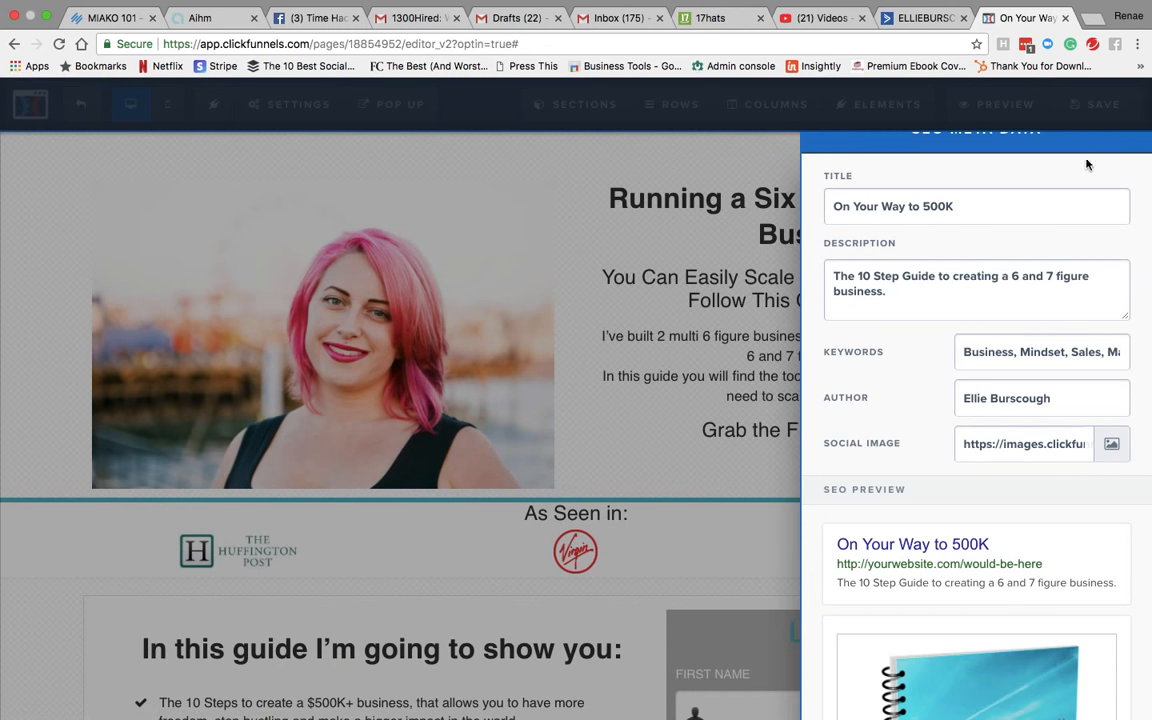
scroll(994, 449, down, 5)
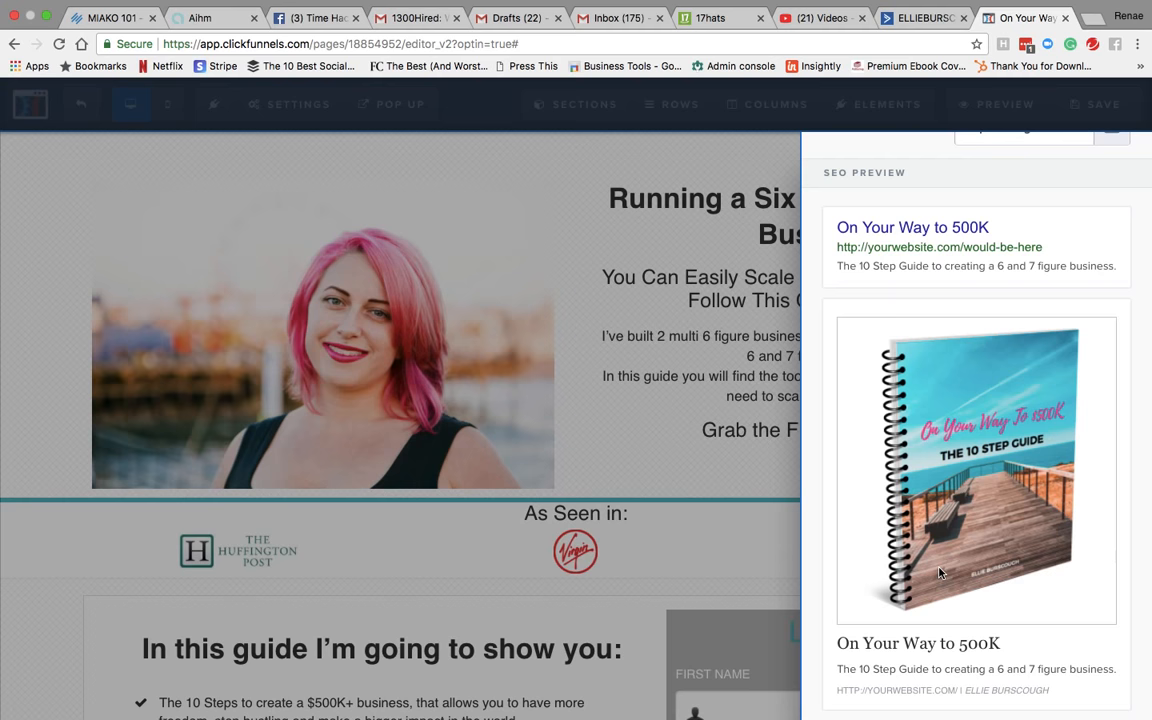
scroll(900, 500, up, 1)
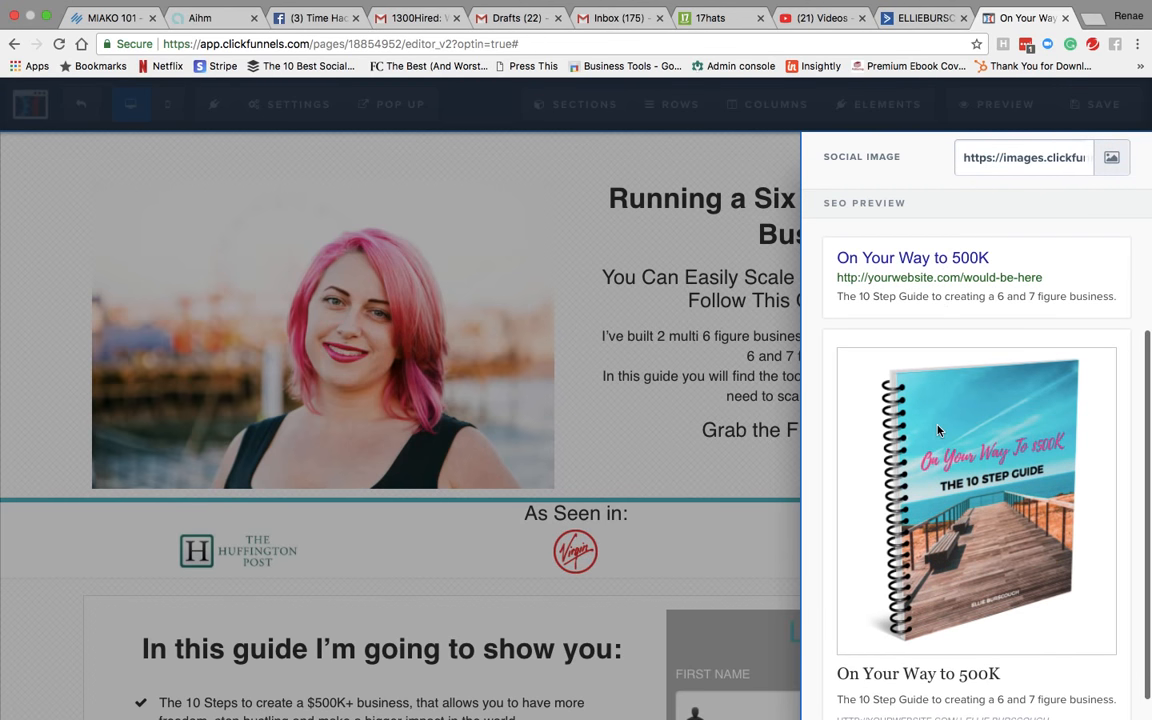
scroll(938, 430, up, 5)
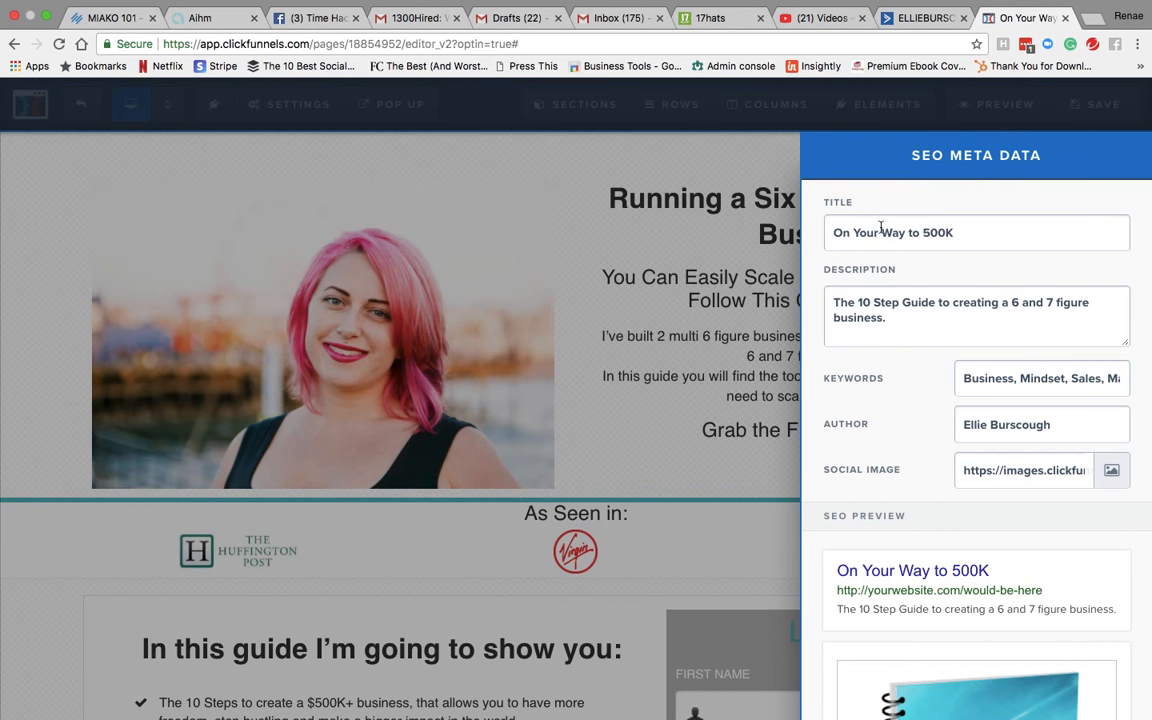
click(759, 163)
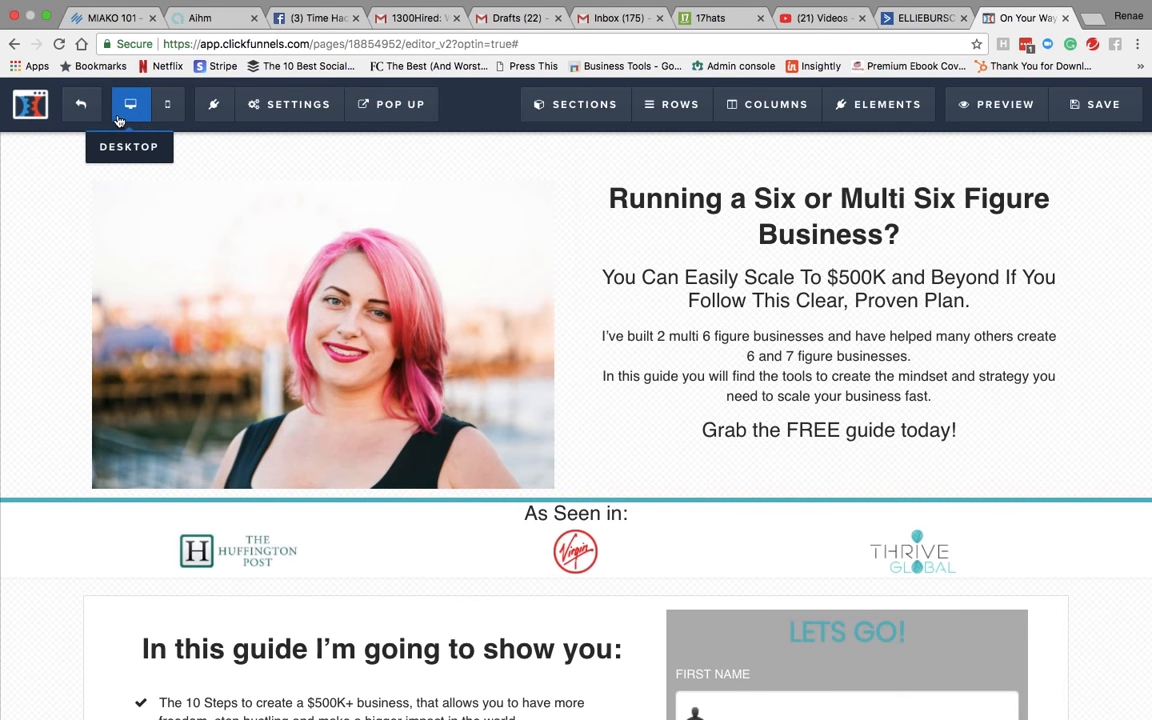
Step: View the header photo's image library and settings without replacing the photo, and save the page
click(262, 104)
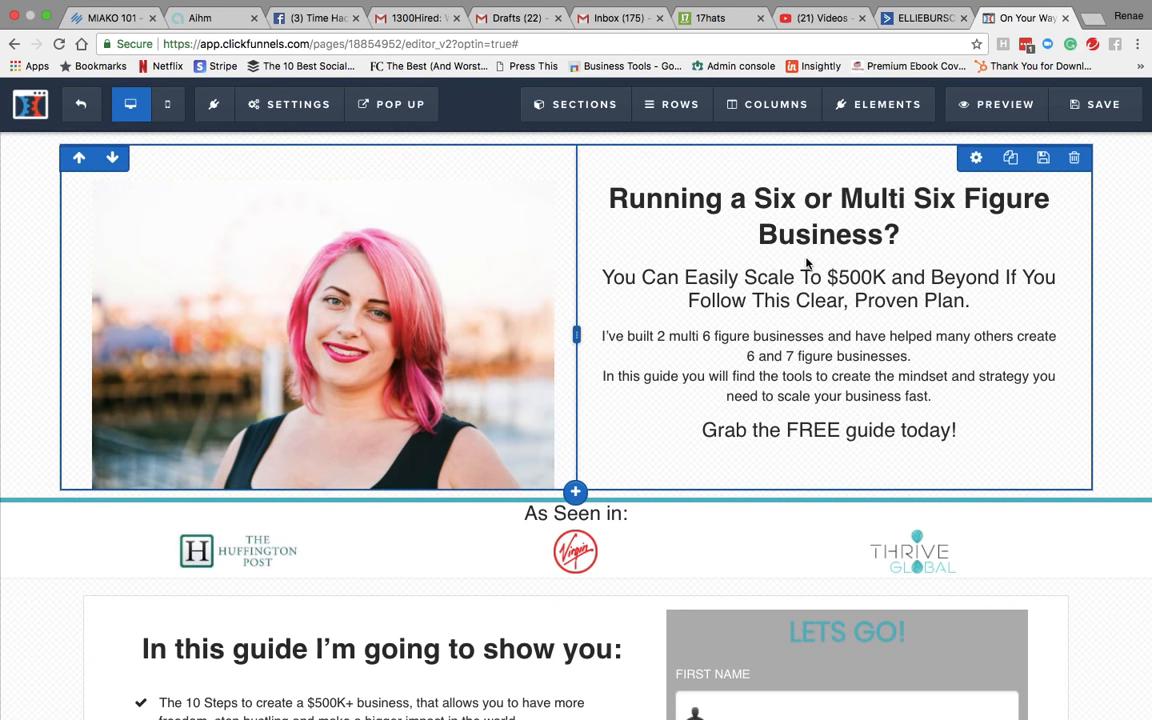
click(271, 352)
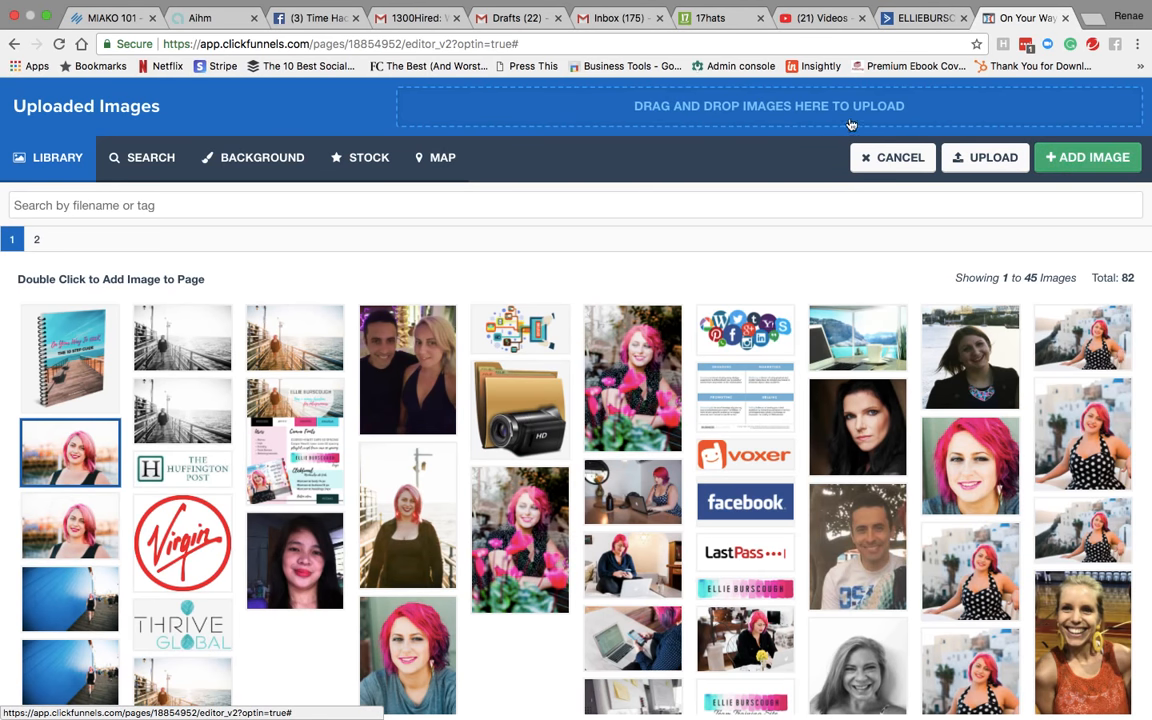
click(890, 157)
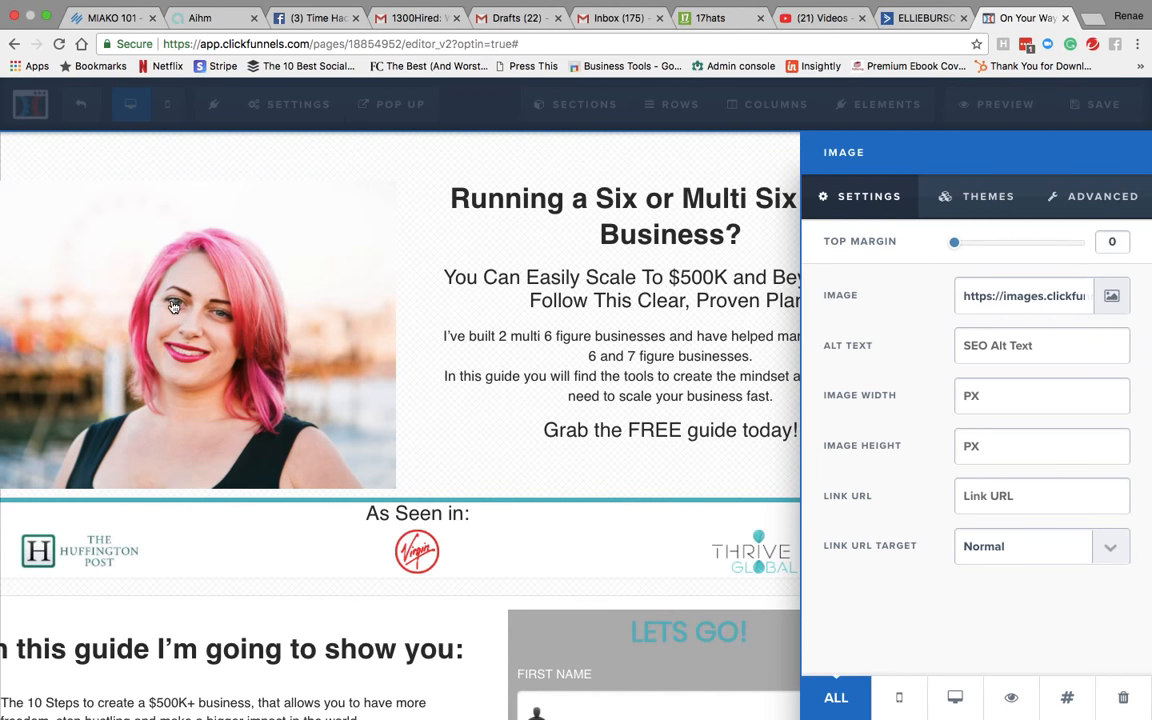
click(440, 436)
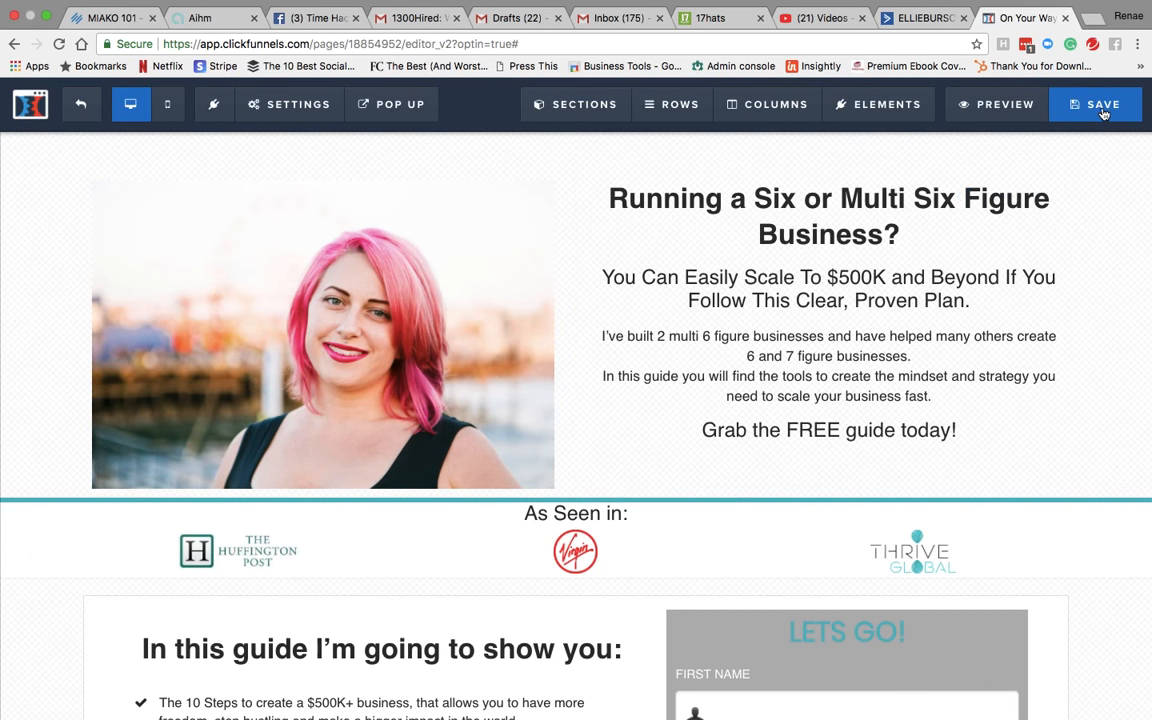
click(1106, 110)
Step: Select the "Running a Six or Multi Six Figure Business?" headline text and review the guide's bullet list and opt-in form
click(805, 201)
drag(603, 198, 912, 252)
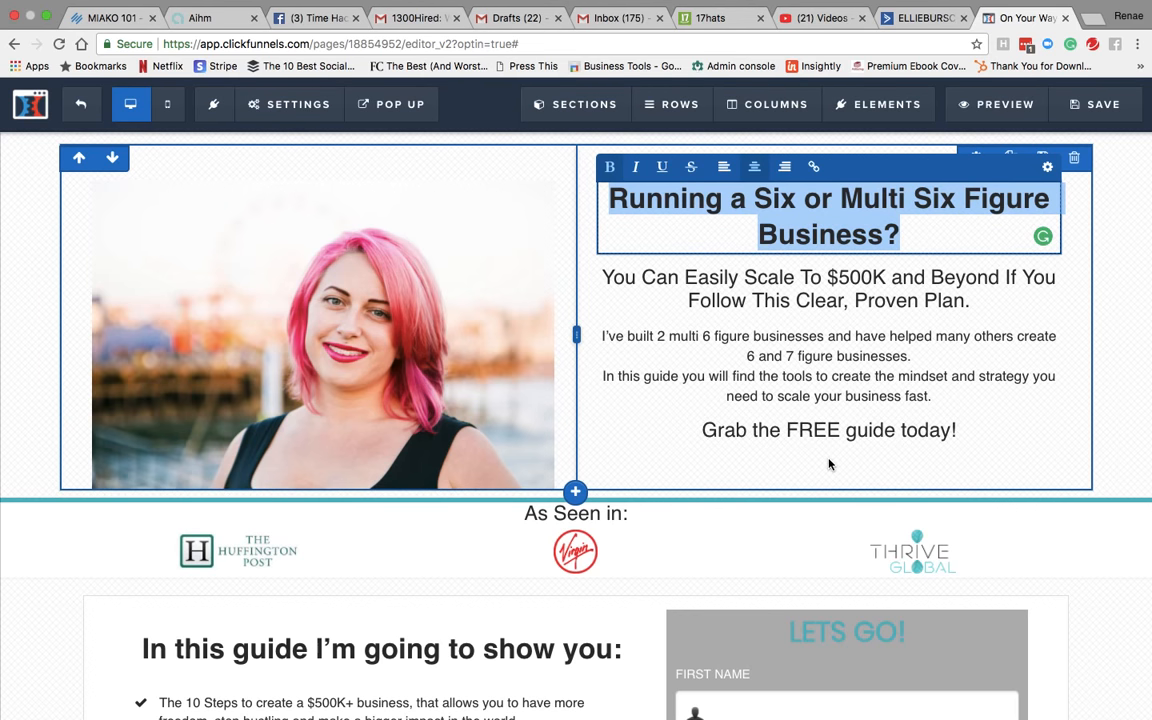
scroll(828, 463, down, 5)
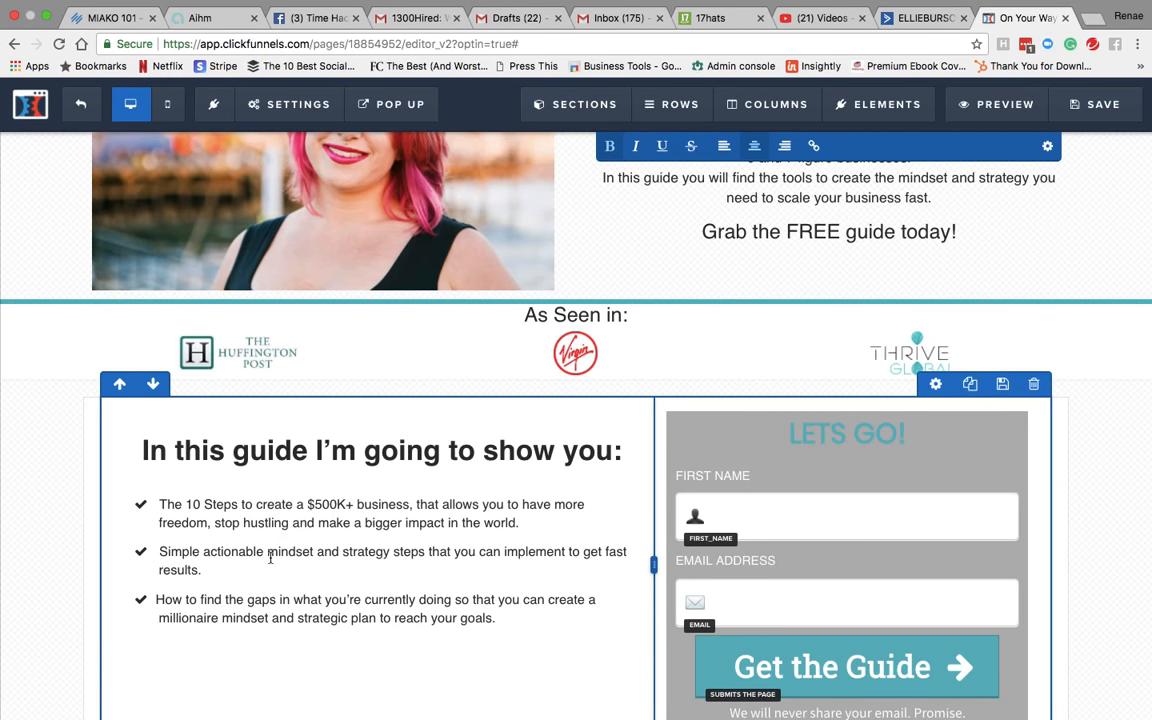
scroll(255, 540, down, 3)
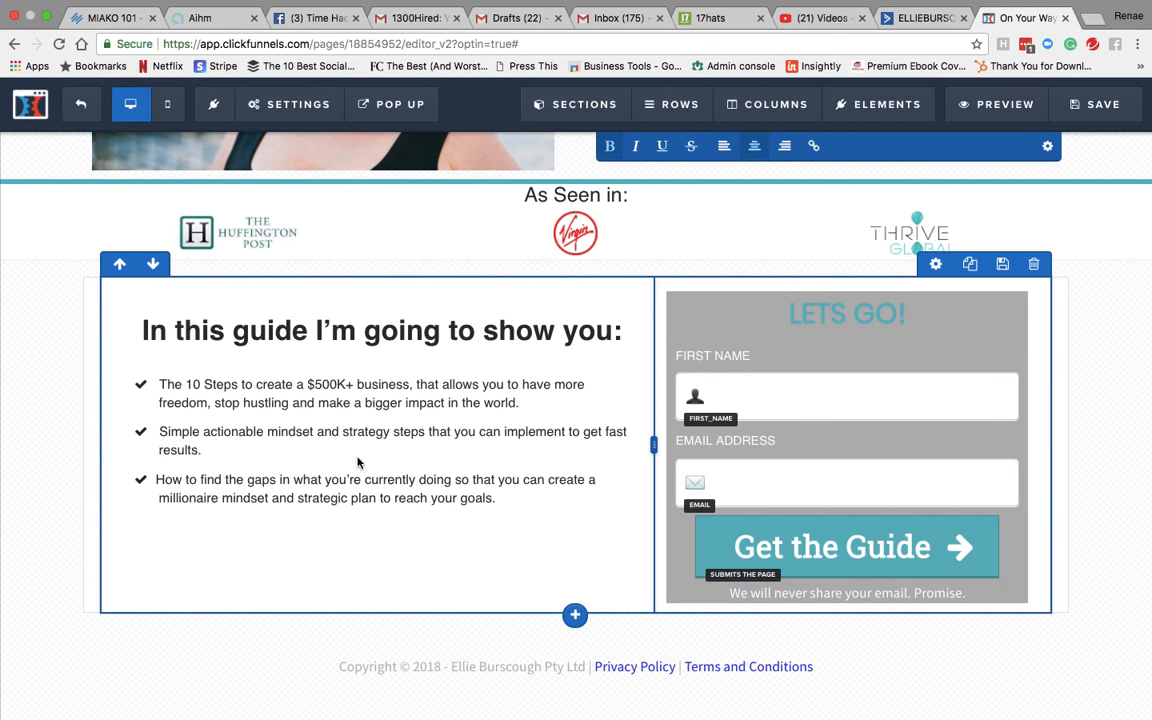
click(357, 403)
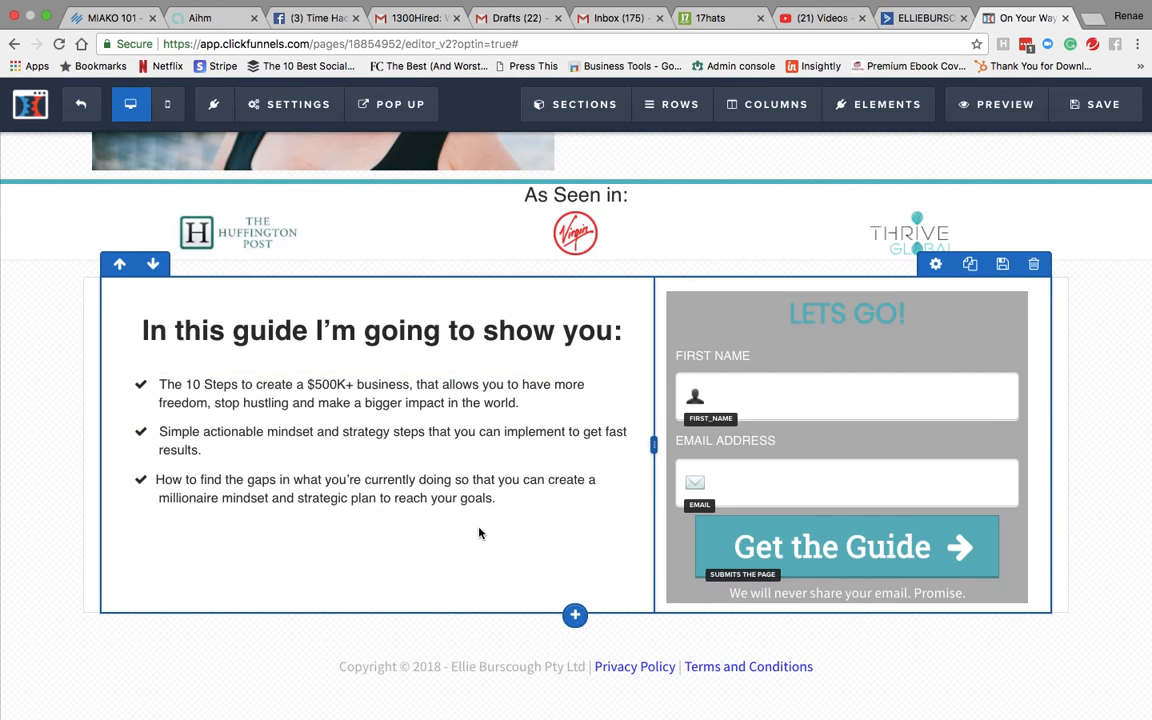
Step: Examine the "LETS GO!" headline's settings, including its bold color, and the settings of the two-column row around it
click(842, 320)
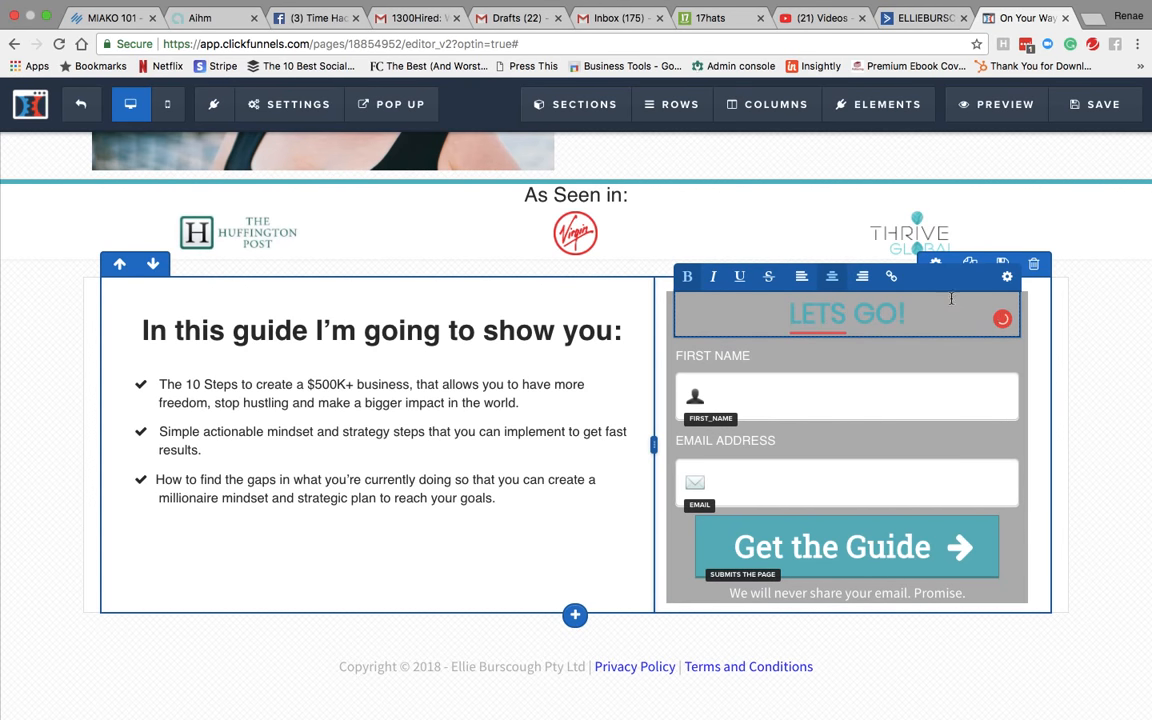
click(1007, 278)
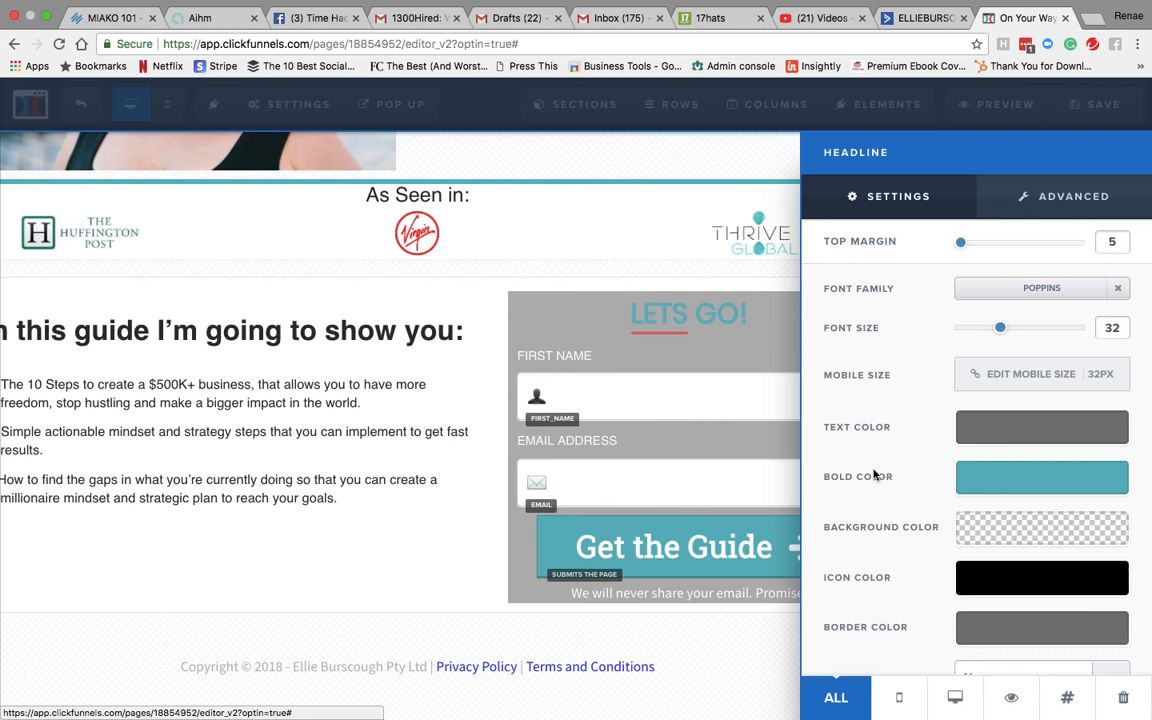
click(1037, 477)
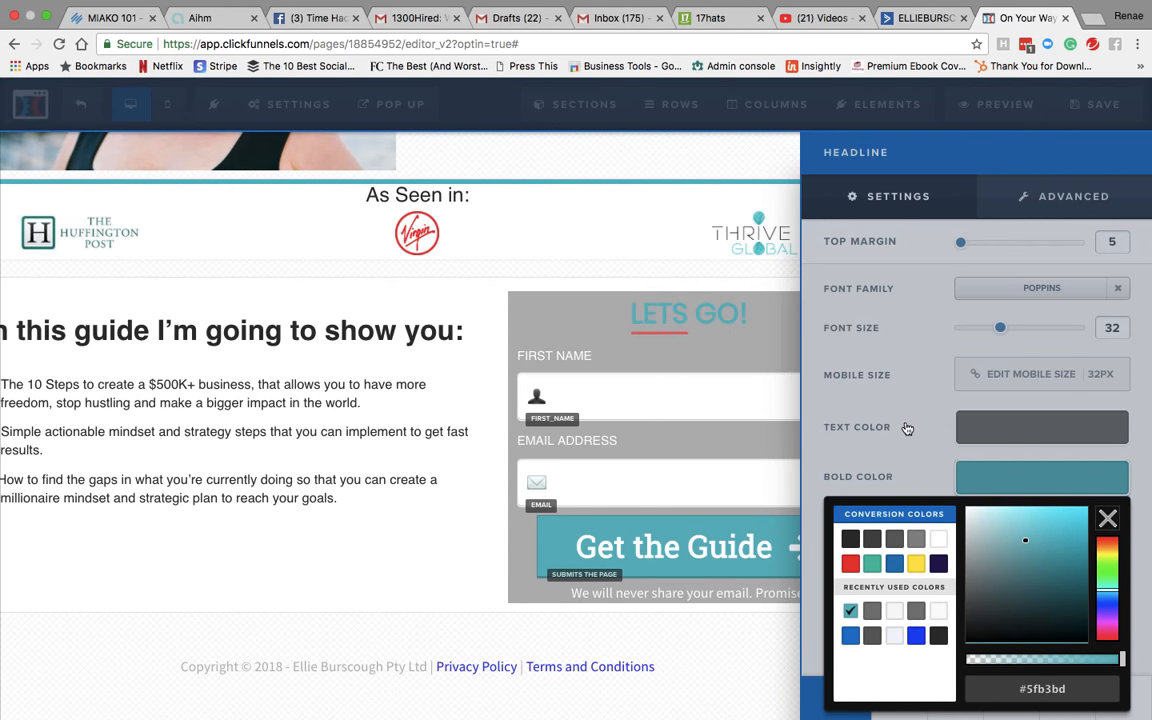
click(996, 421)
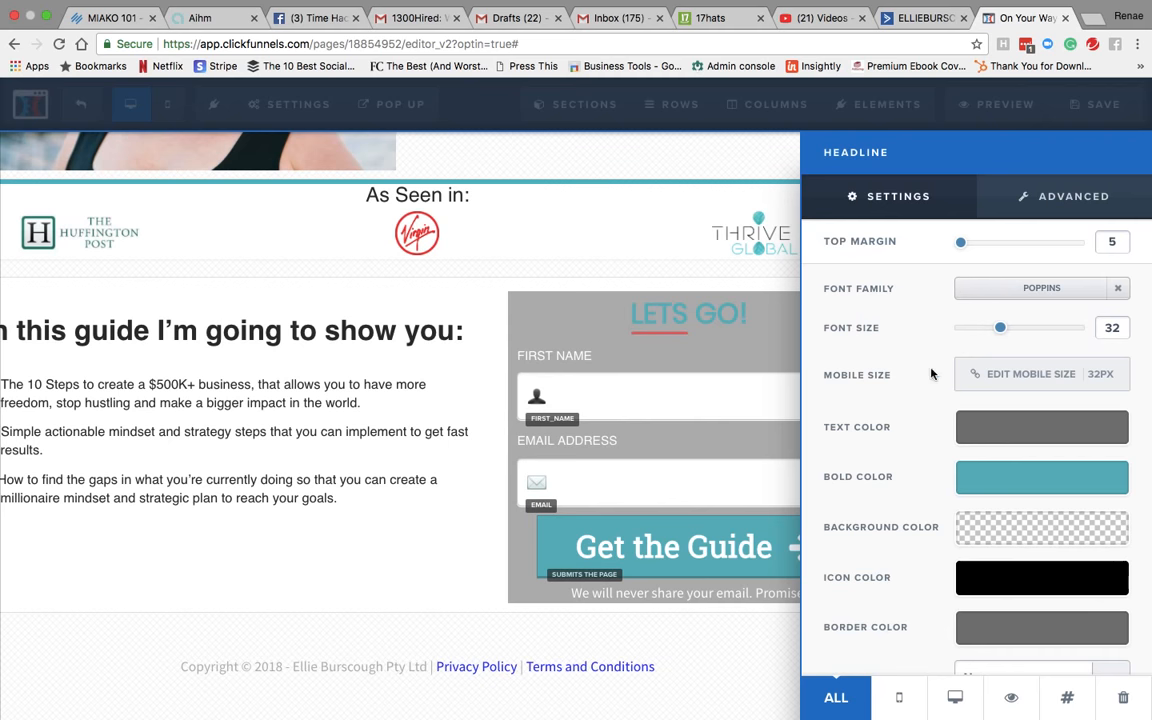
click(726, 328)
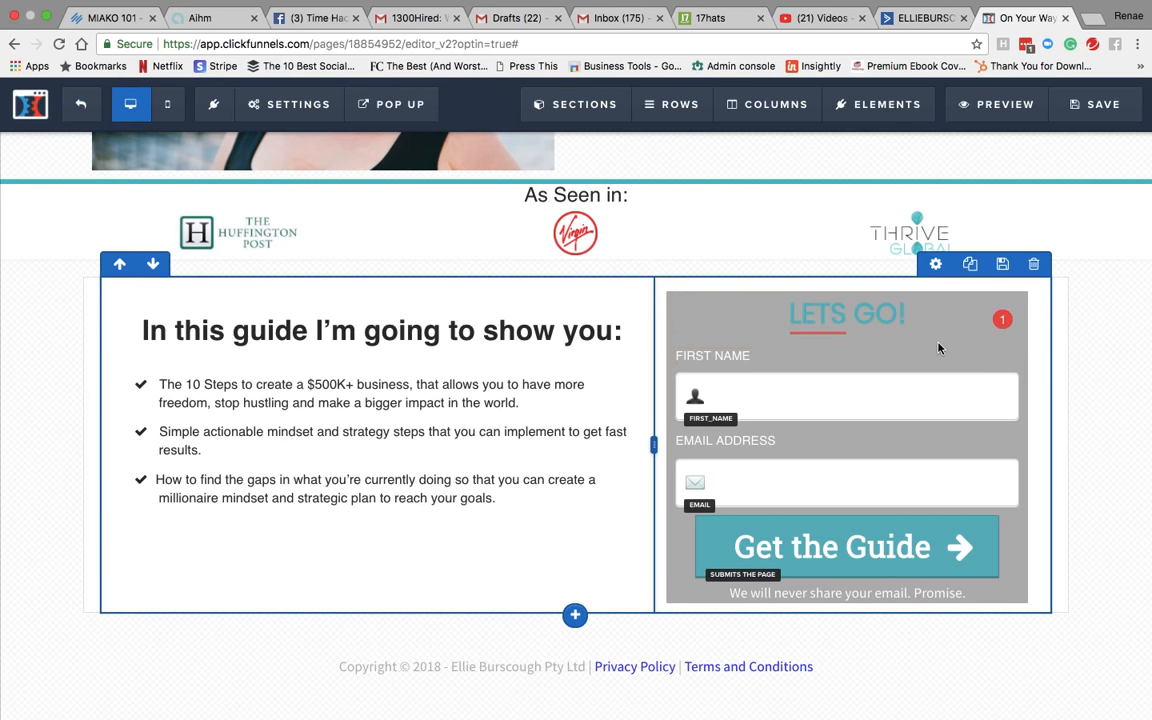
click(935, 266)
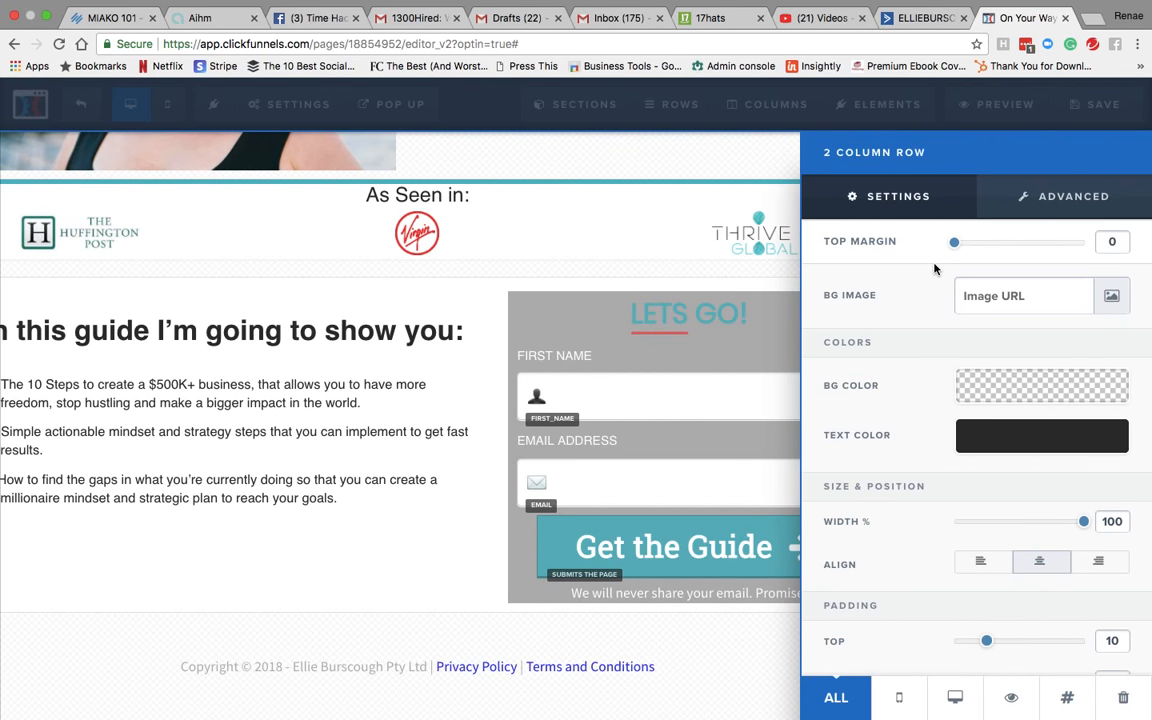
click(675, 368)
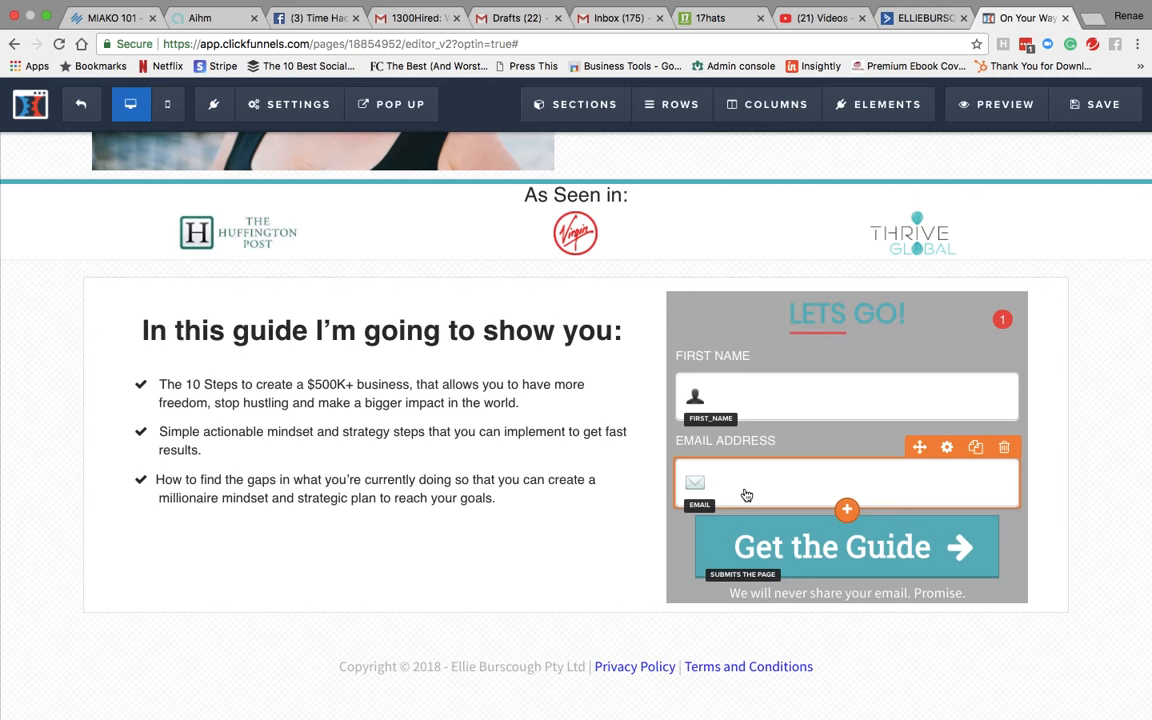
Step: Examine the action options of the "Get the Guide" button, trying Open the Pop Up and returning it to Submit Order / Submit Form
click(823, 546)
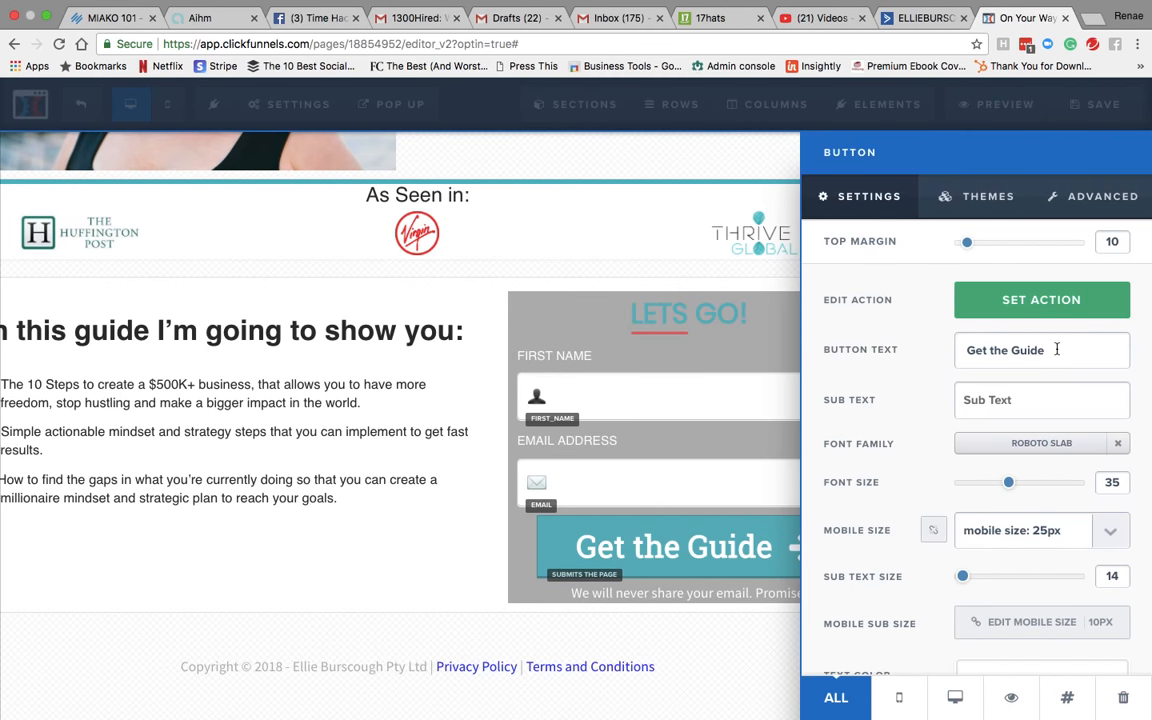
click(1020, 303)
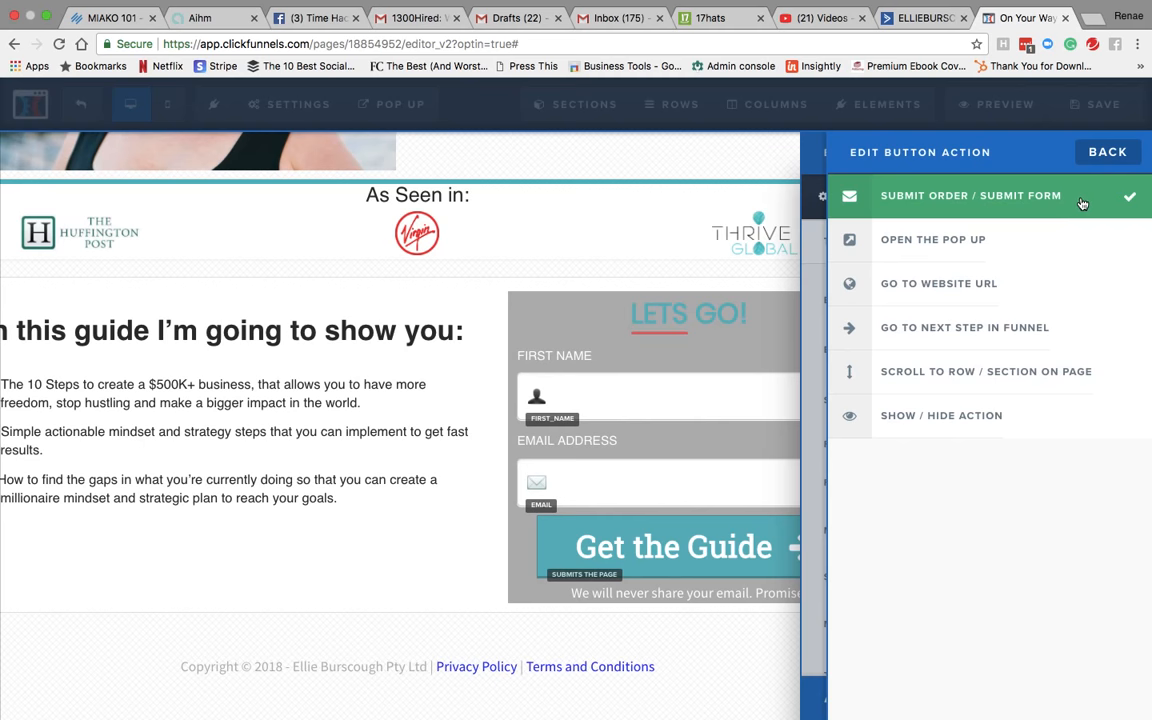
click(1128, 240)
click(1122, 283)
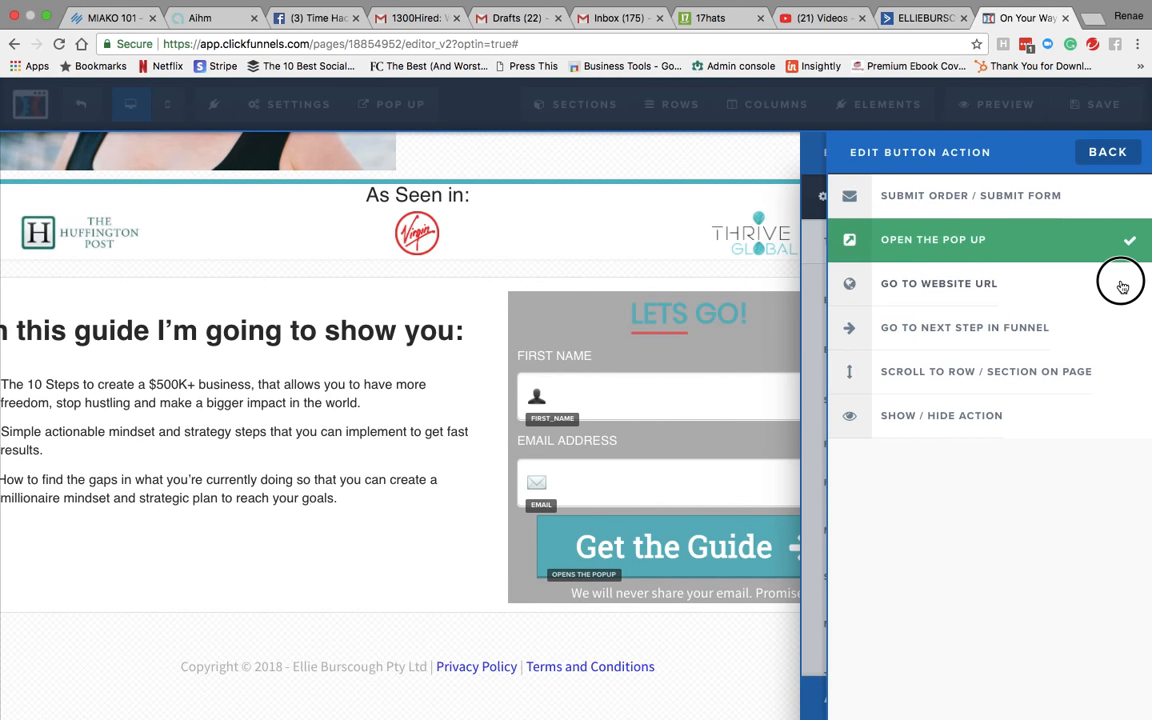
click(1128, 200)
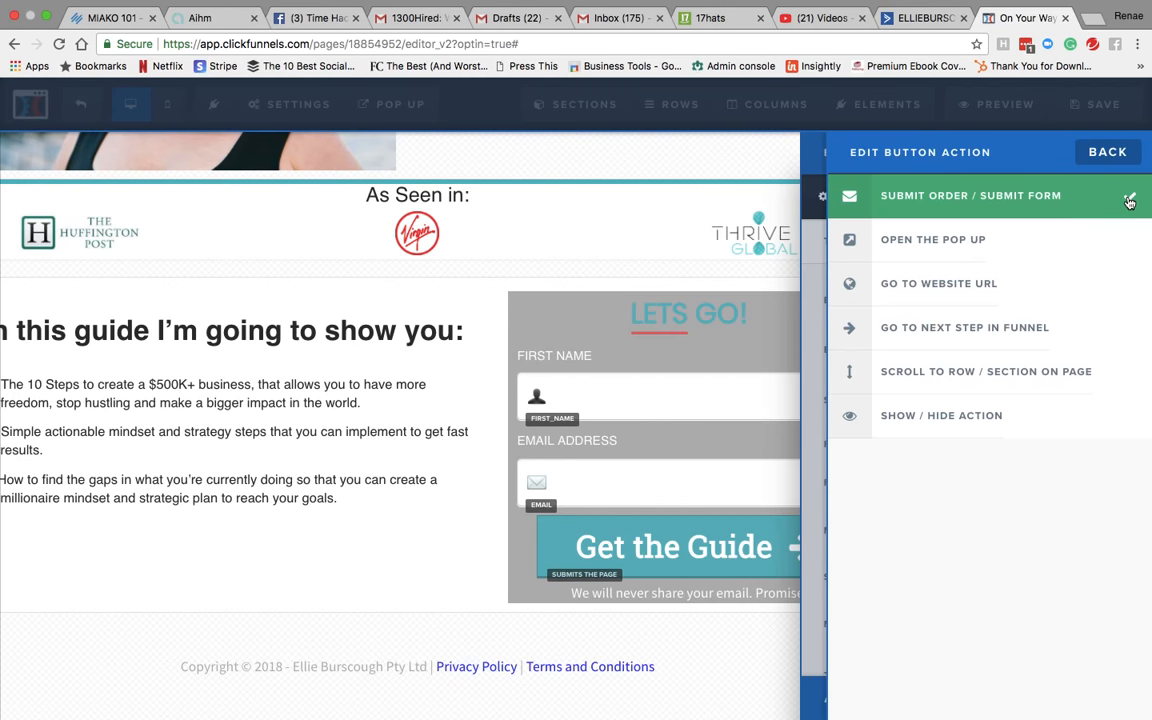
click(470, 547)
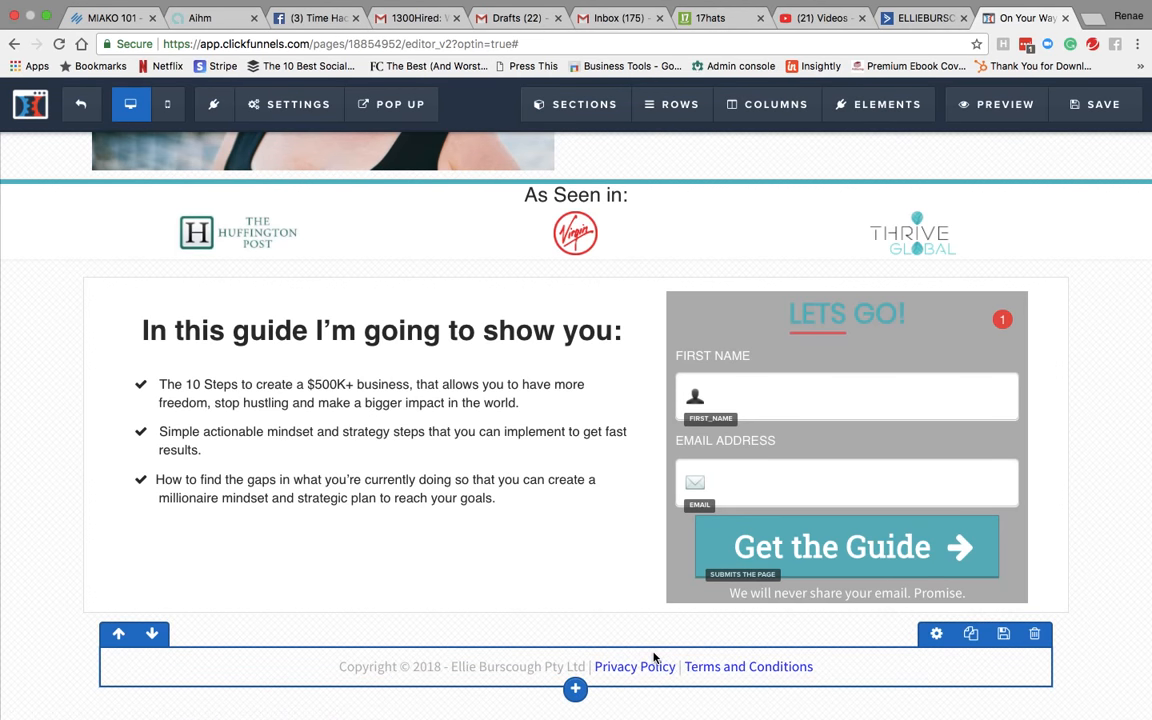
Step: Review the settings of the footer paragraph holding the copyright text and the Privacy Policy and Terms and Conditions links
click(627, 672)
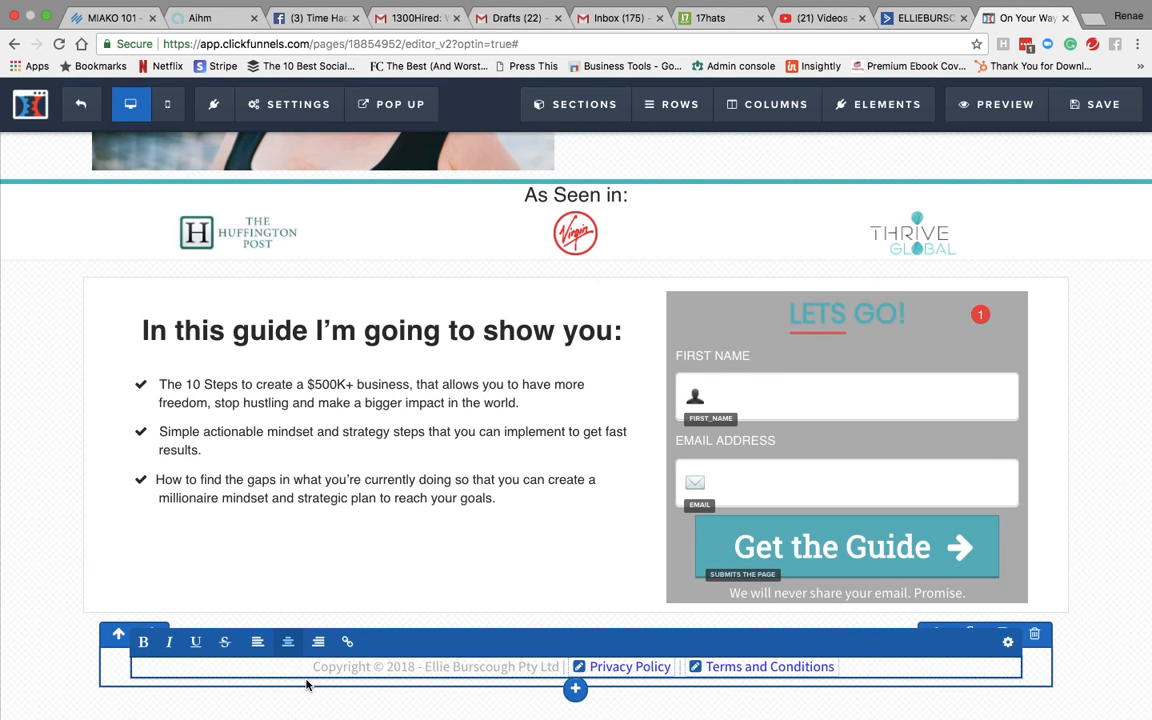
click(1008, 644)
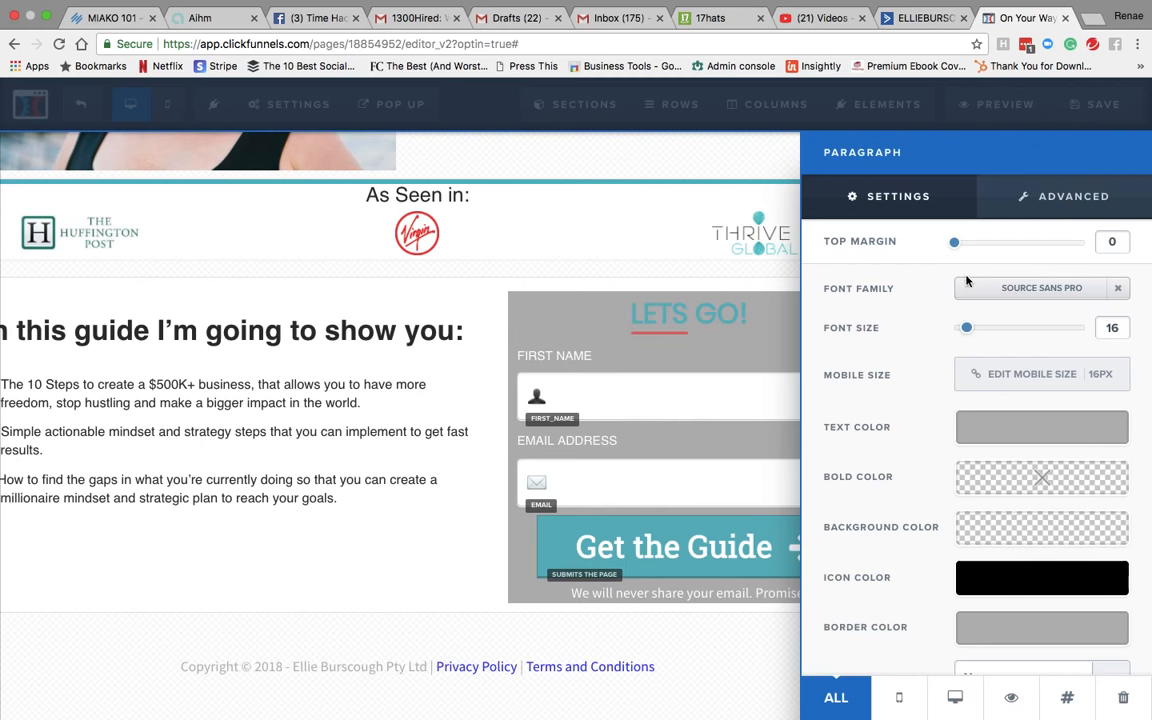
scroll(996, 462, down, 2)
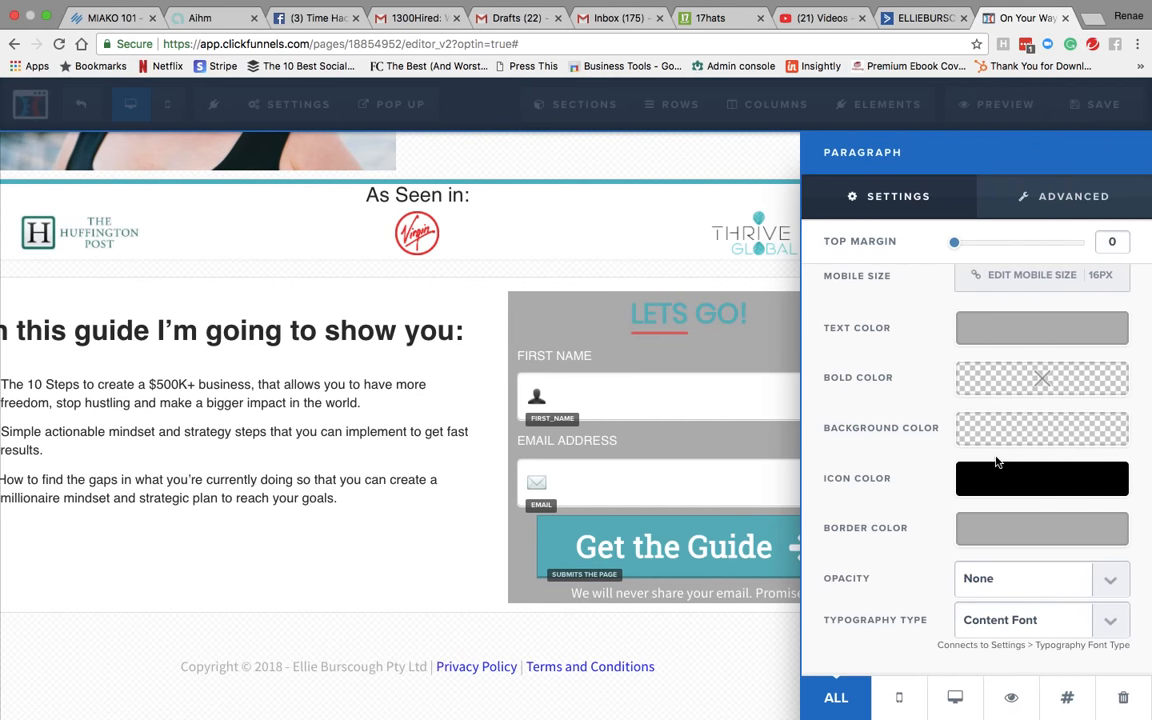
scroll(985, 470, up, 2)
click(478, 666)
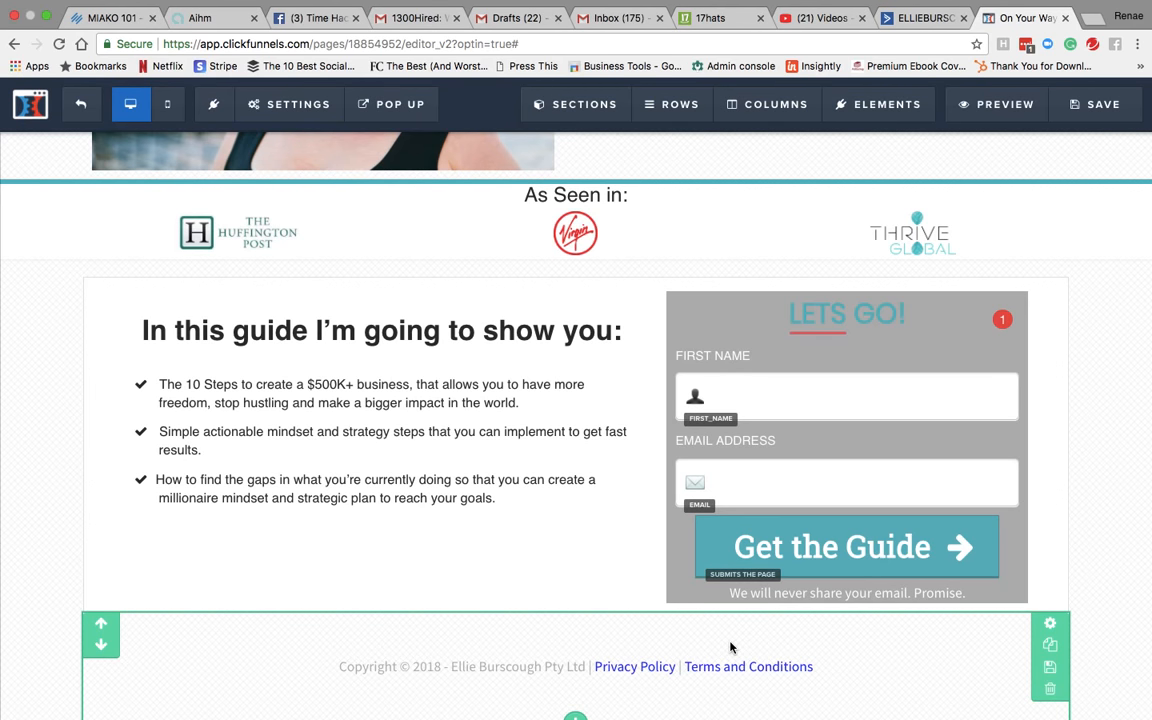
Step: Save the opt-in page and preview it from the header photo to the "Get the Guide" form
click(1106, 104)
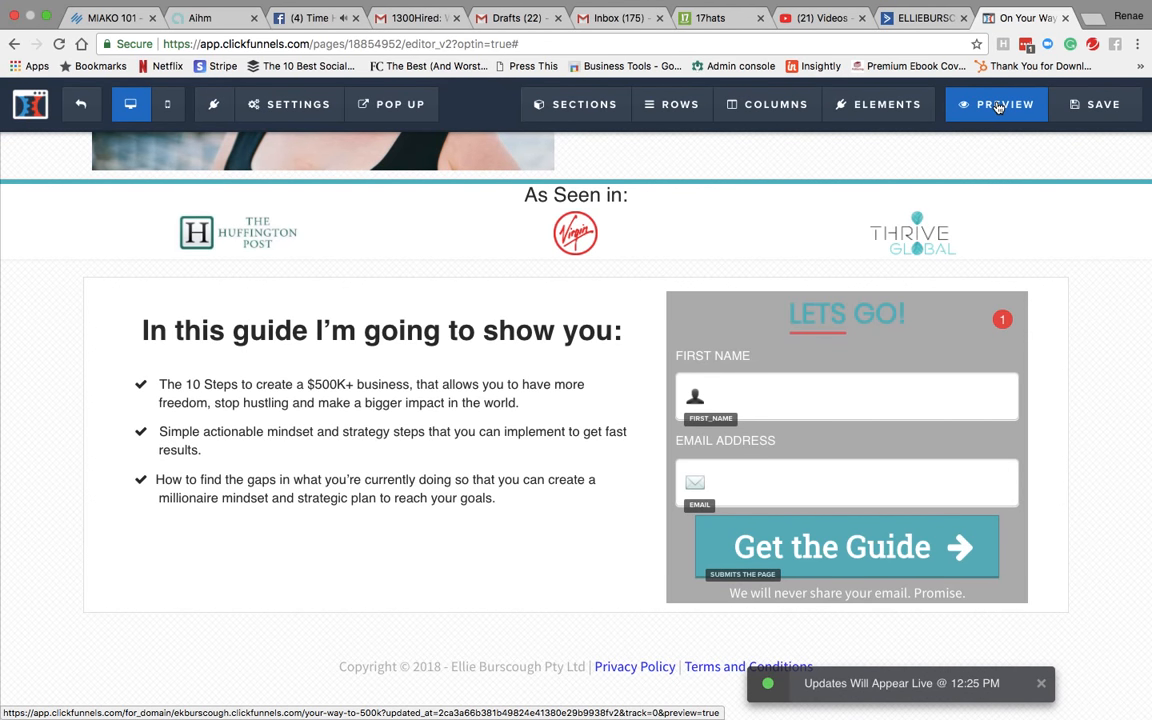
click(998, 106)
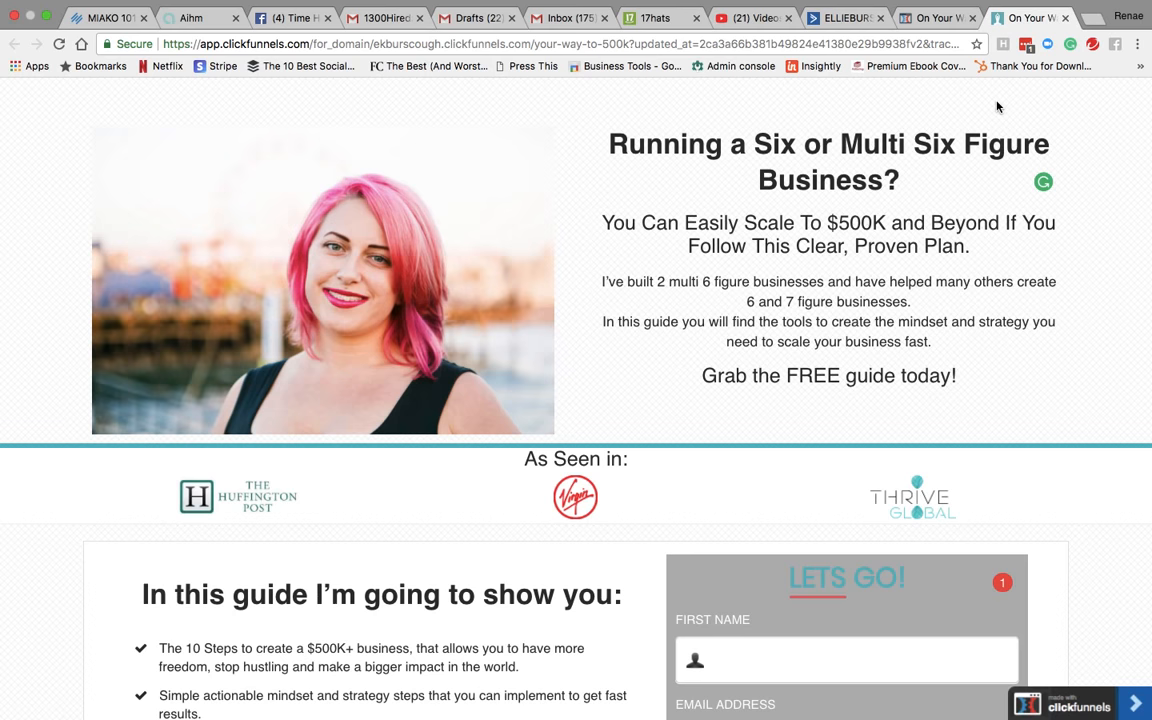
scroll(656, 347, down, 5)
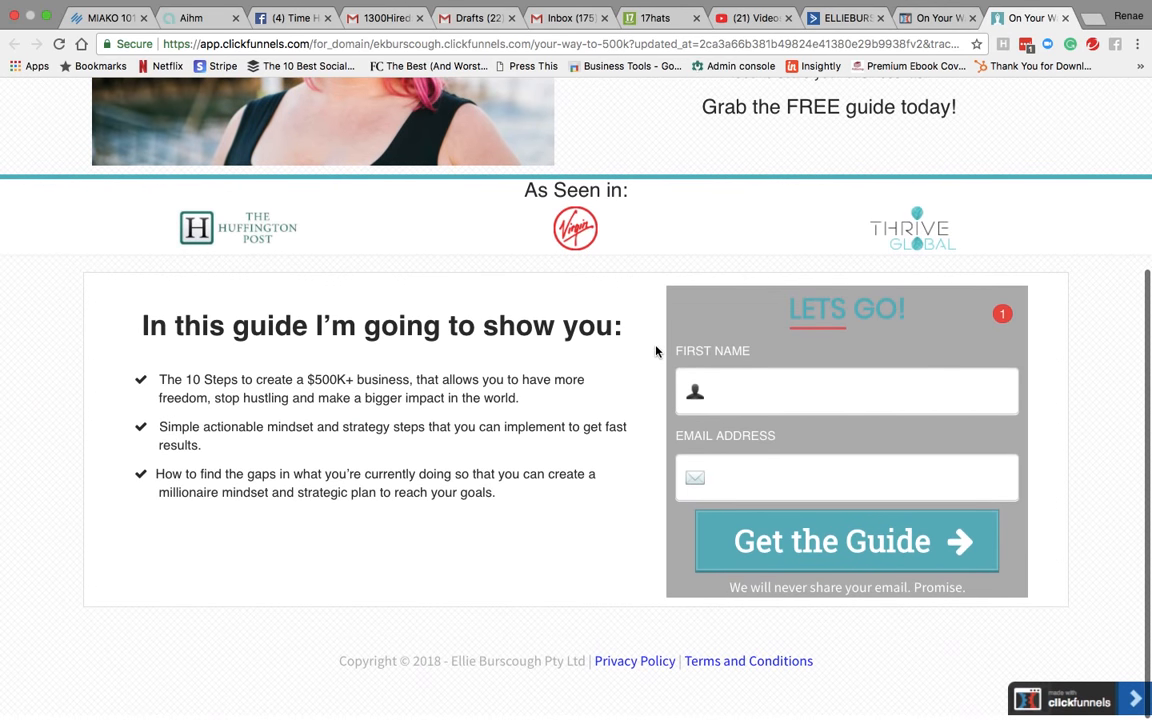
scroll(656, 350, up, 5)
scroll(656, 350, down, 3)
scroll(656, 350, up, 3)
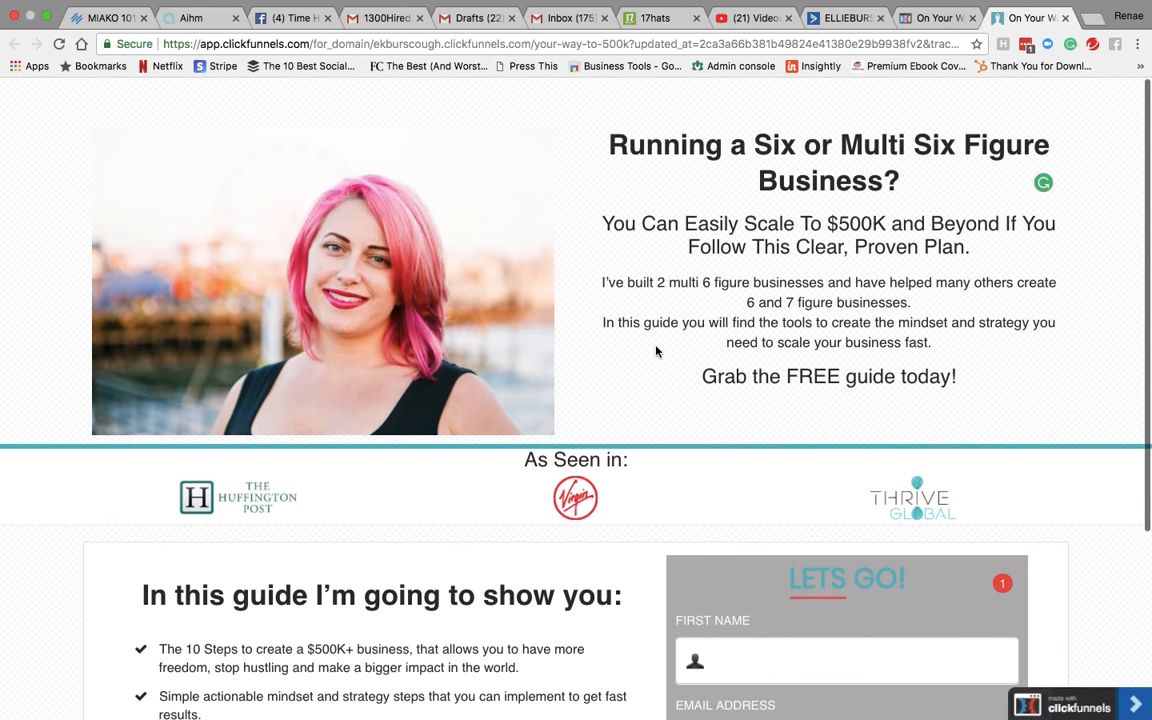
scroll(656, 350, down, 1)
scroll(656, 350, down, 1)
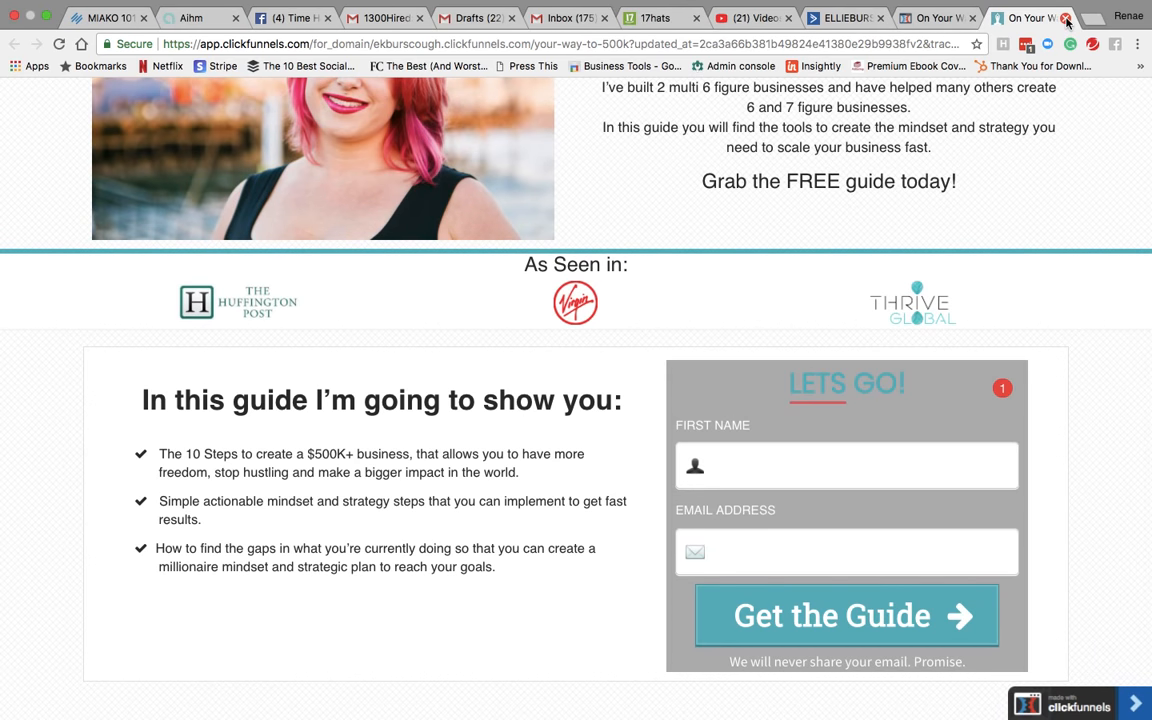